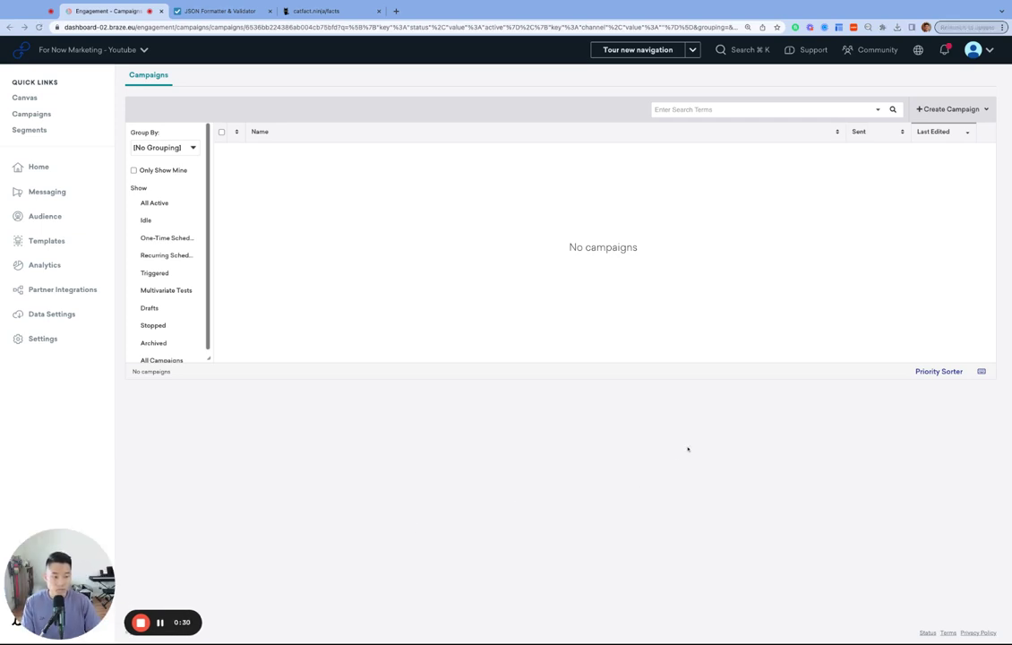
Create a new email campaign and name it 'Random Cat Fact'
left_click(59, 191)
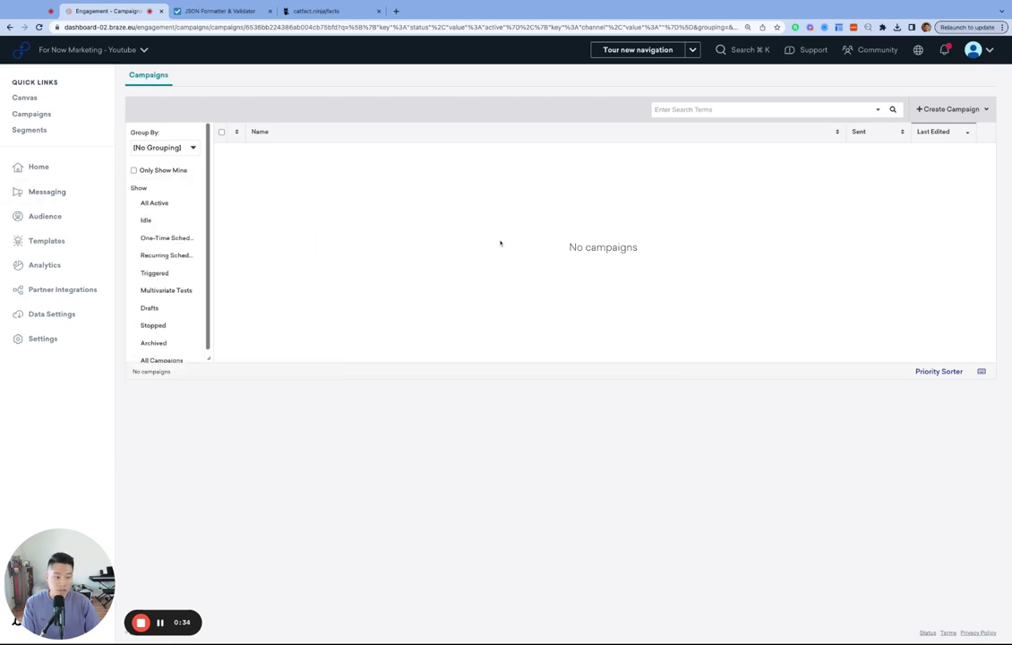
left_click(955, 110)
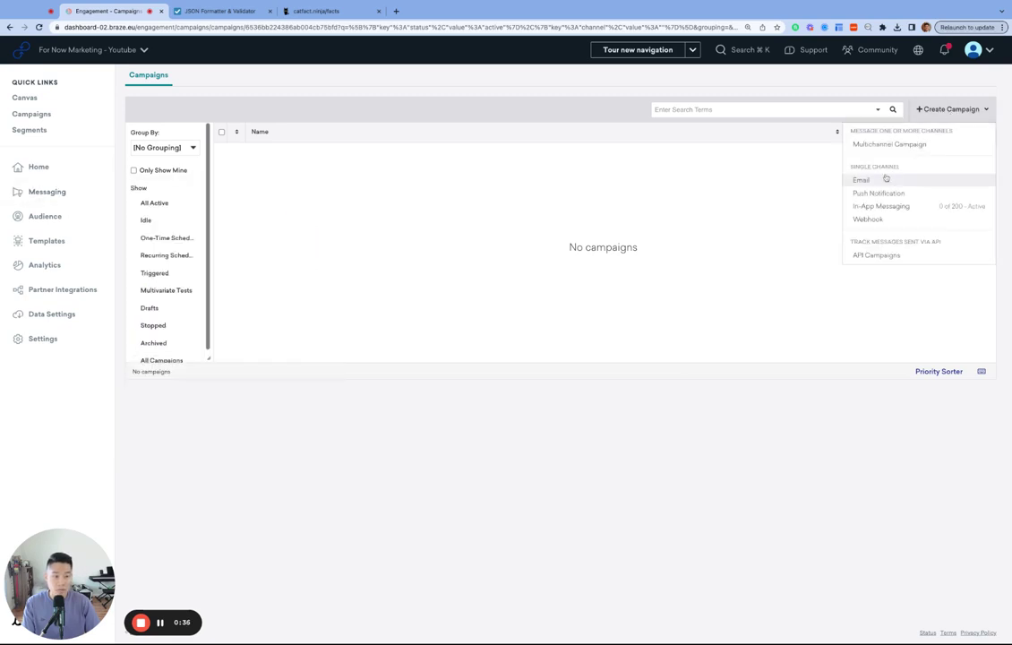
left_click(884, 176)
left_click(474, 192)
key("ctrl+a")
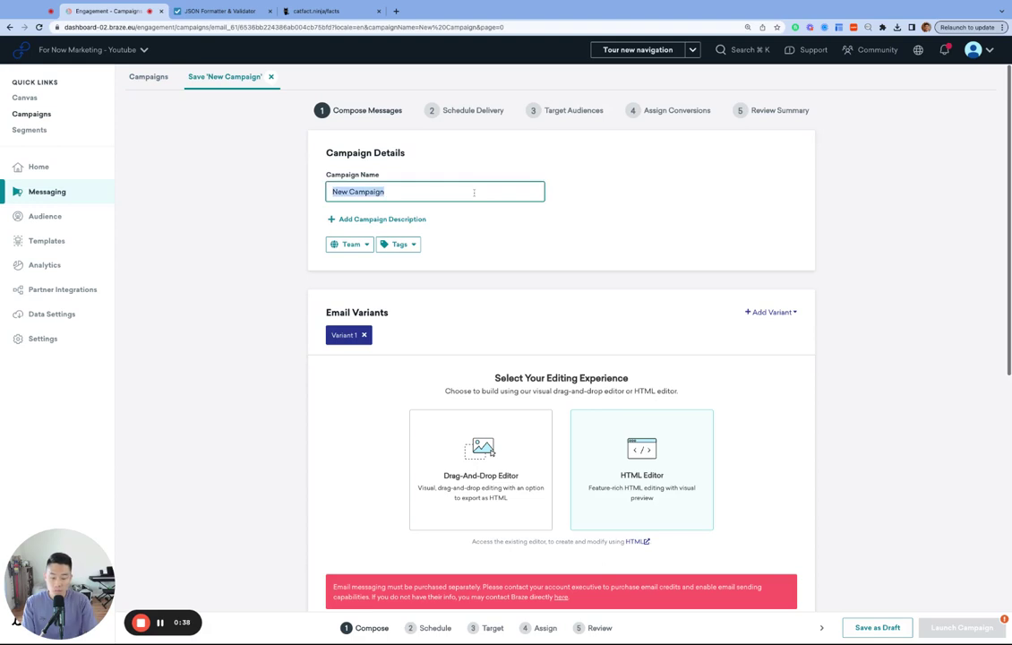
type("RAndom")
key("ctrl+a")
type("Random Cat Fact")
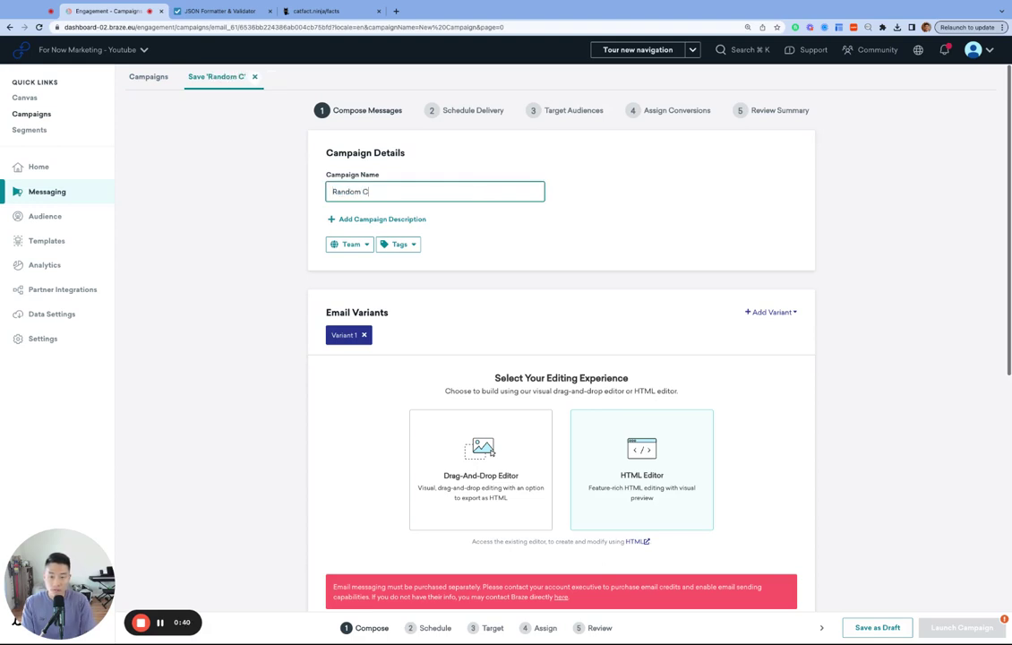
Start the email body from a basic HTML Editor template
scroll(556, 408, "down", 5)
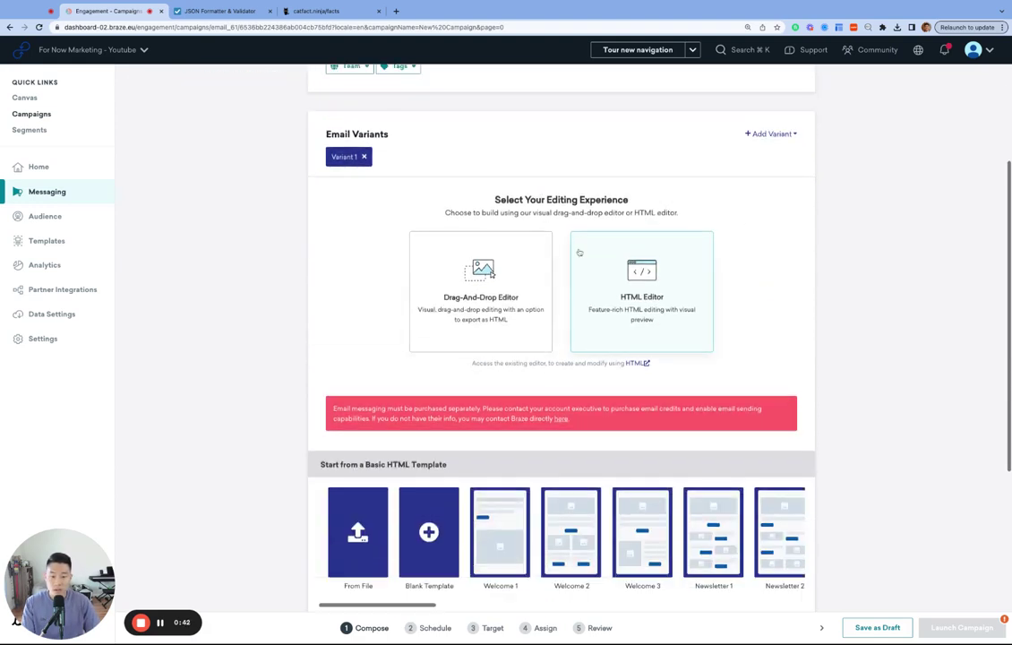
scroll(454, 454, "down", 4)
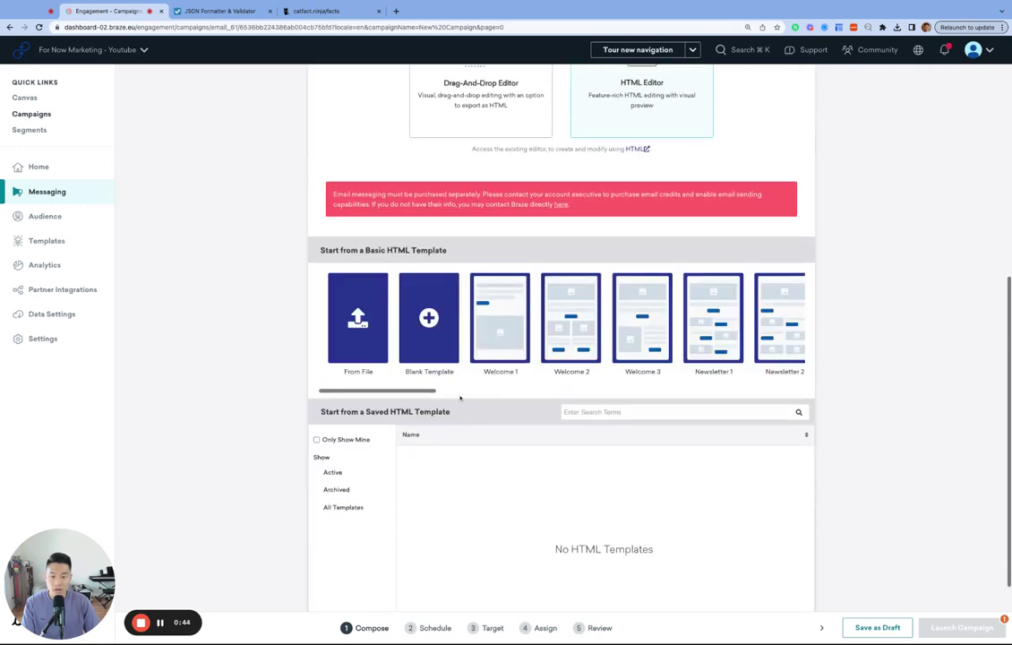
left_click(430, 443)
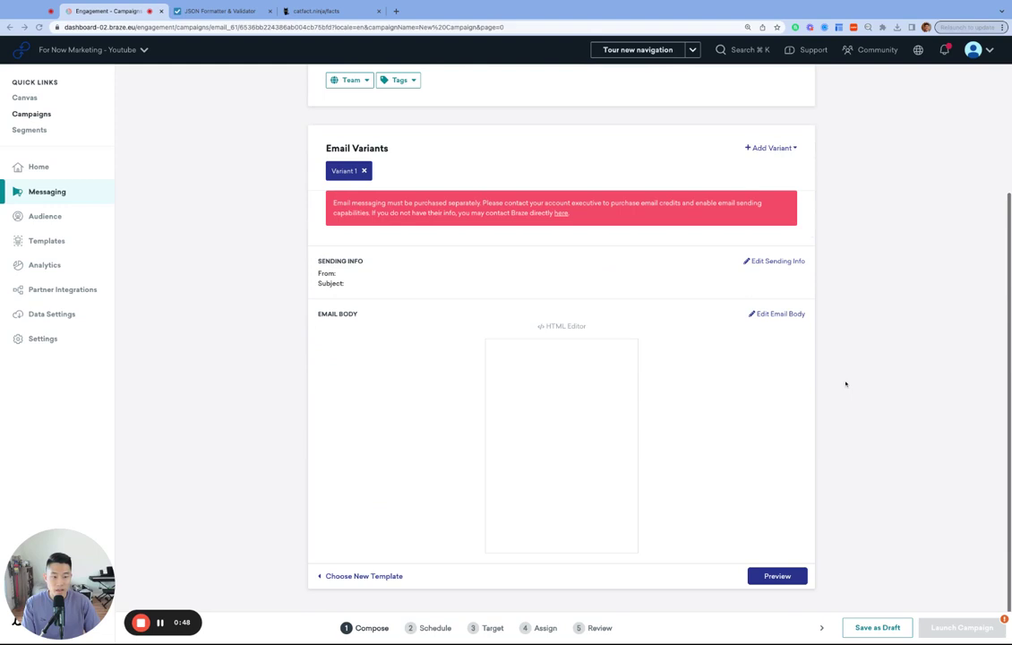
Paste a connected_content call to catfact.ninja/facts saved as cat_facts, output {{cat_facts}}, and preview
left_click(780, 314)
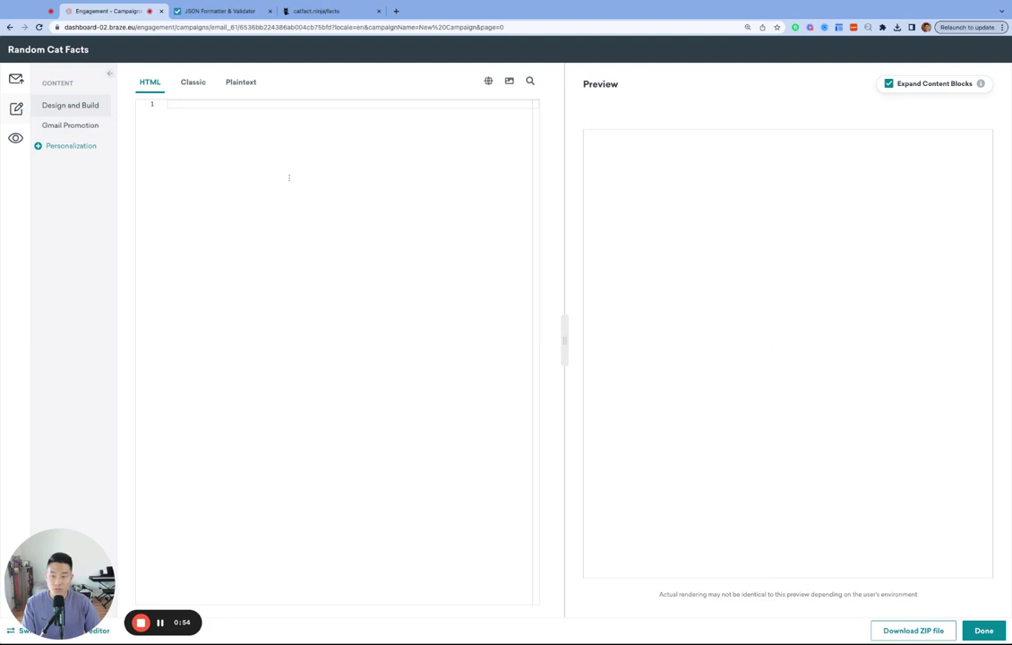
type("{% connected_content https://catfact.ninja/facts :save cat_facts %} {{cat_facts}}")
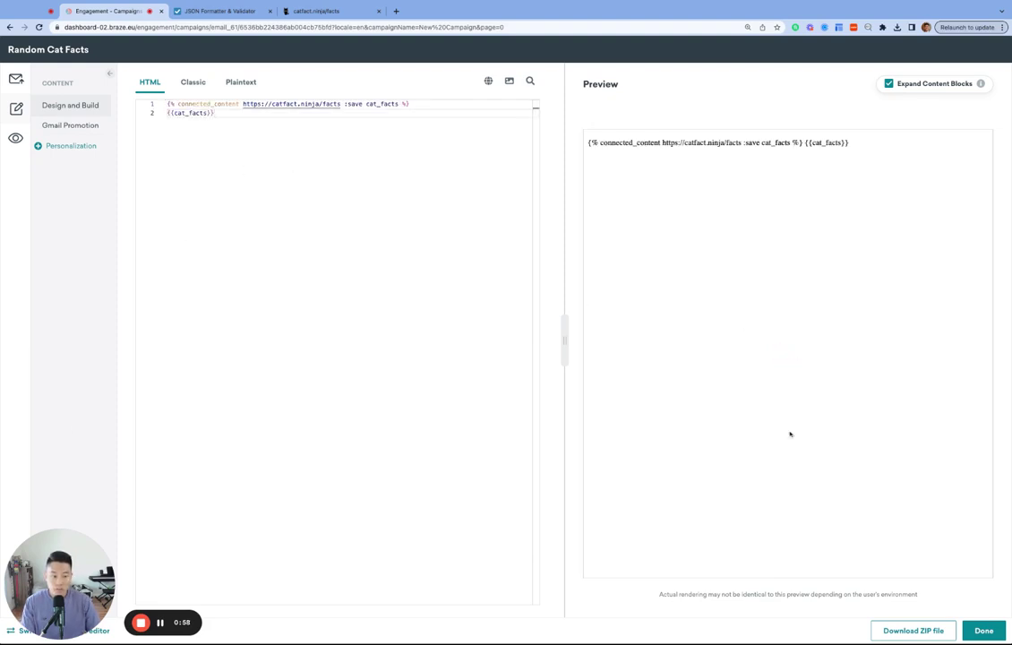
left_click(19, 144)
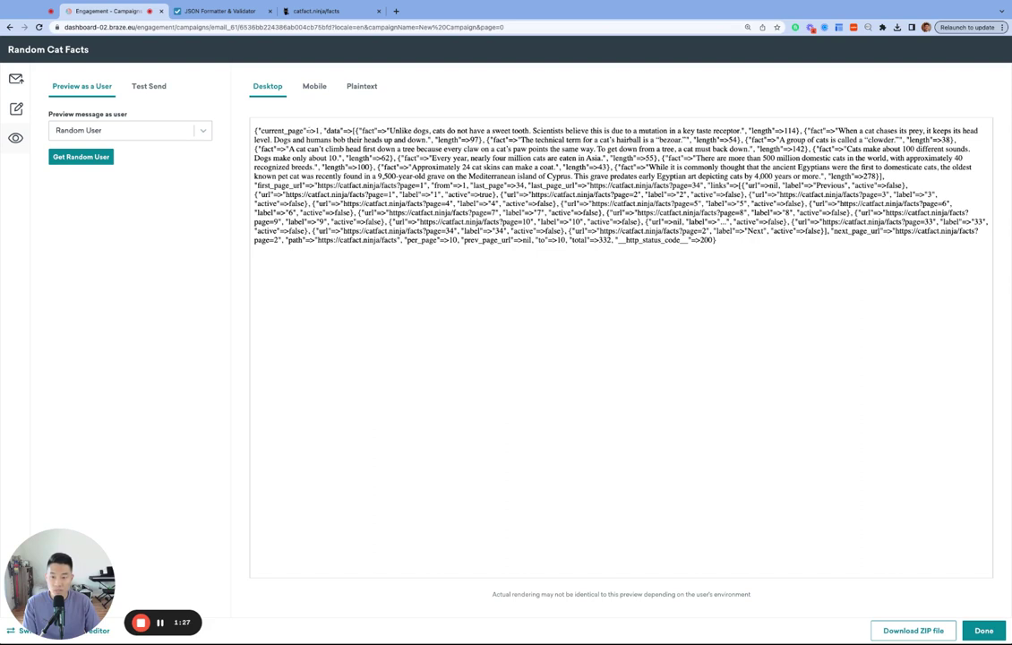
Inspect the cat facts response rendered in the Desktop user preview
left_click_drag(308, 130, 316, 131)
left_click(306, 140)
Select the entire rendered cat facts response in the preview and switch to JSON Formatter
left_click(217, 11)
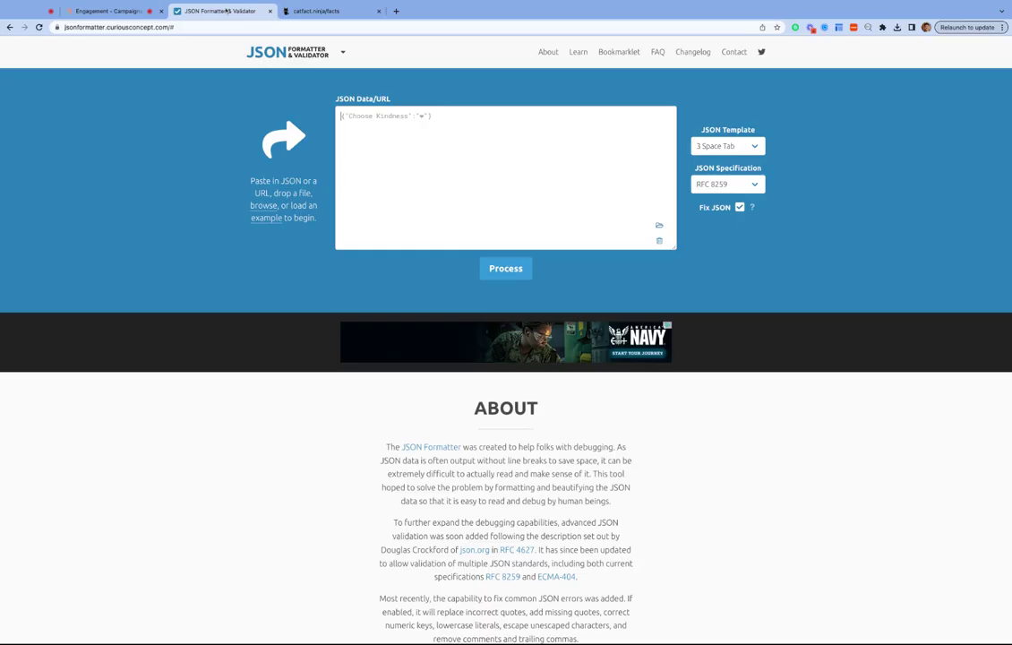
left_click(131, 12)
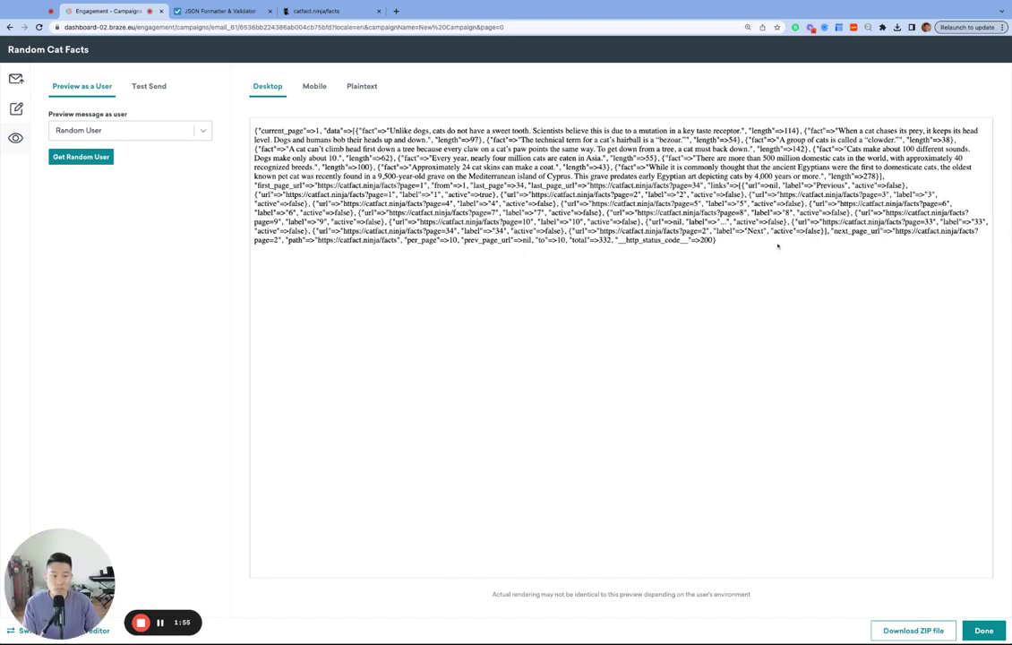
left_click_drag(768, 245, 242, 125)
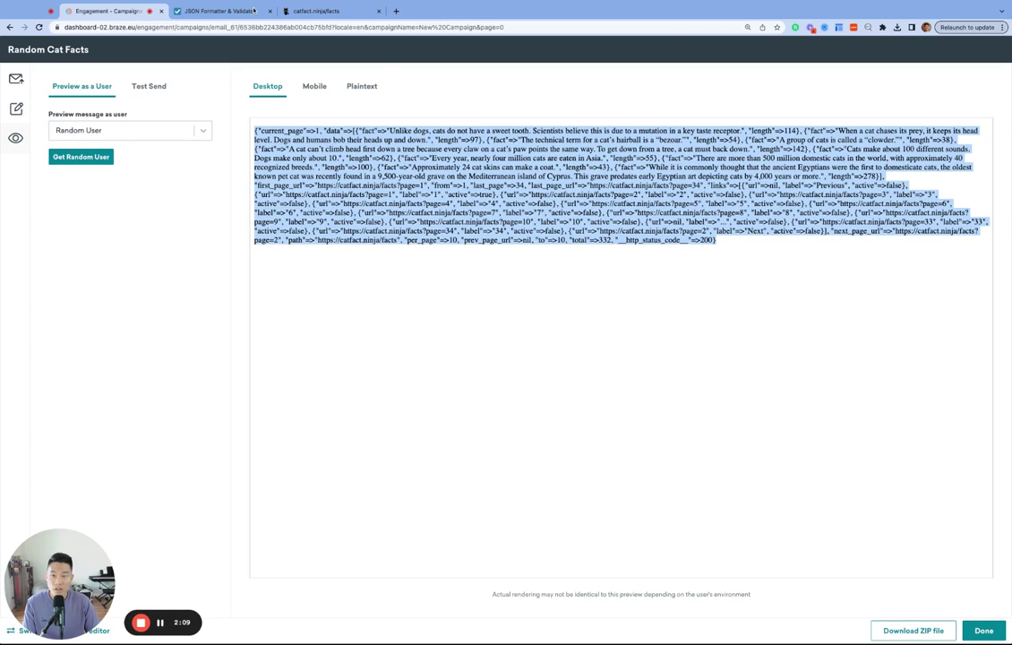
left_click(220, 10)
Paste the cat facts response into JSON Formatter, process it, and inspect the data array
left_click(444, 209)
key("super+v")
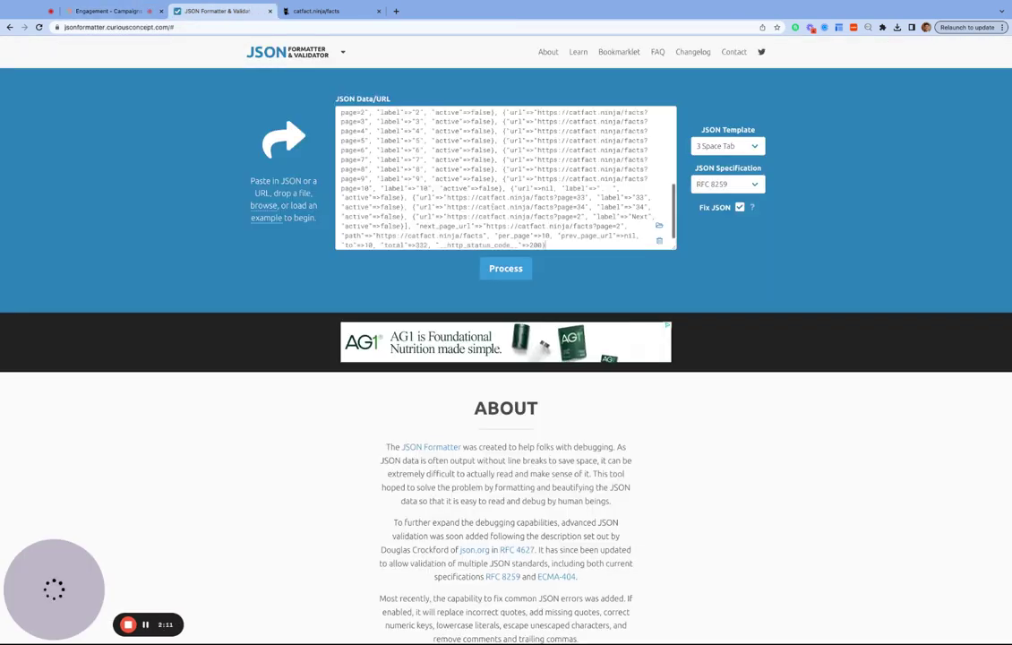
left_click(506, 269)
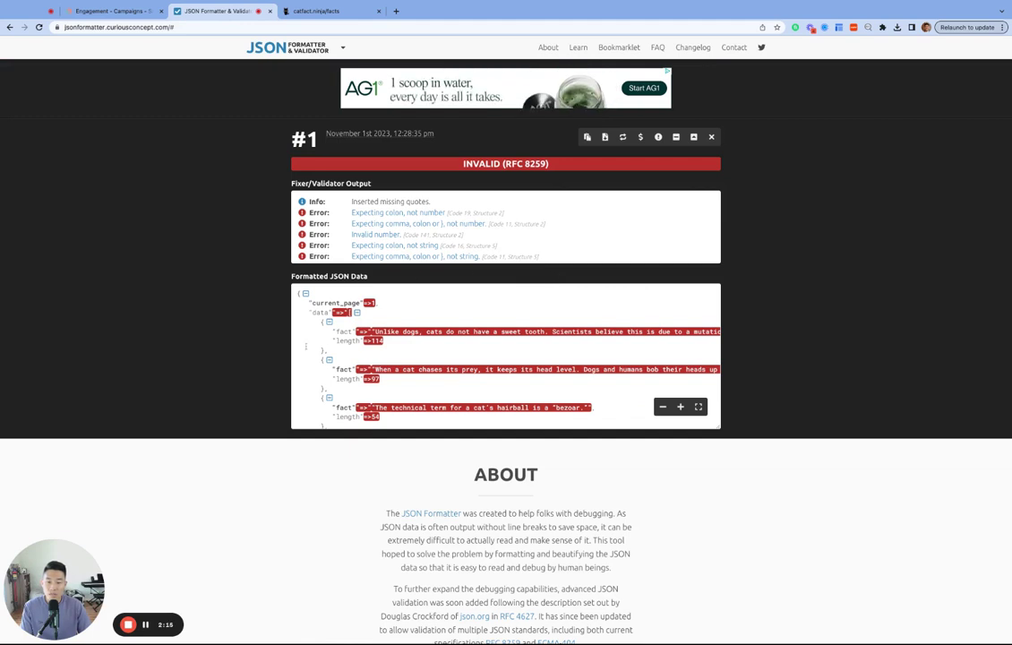
scroll(537, 349, "down", 2)
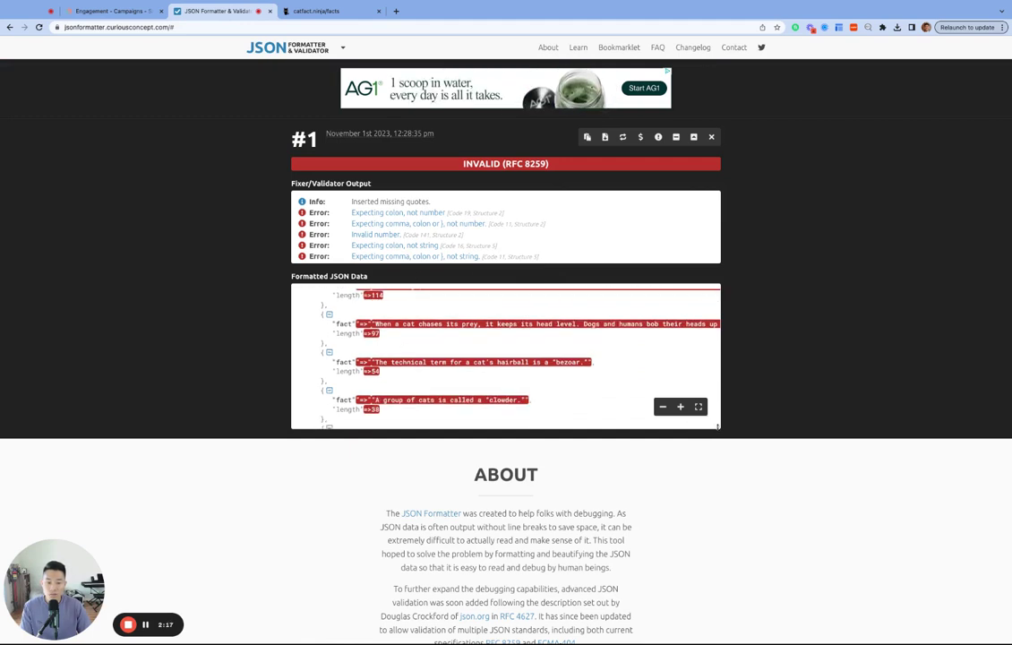
left_click(715, 429)
scroll(628, 410, "up", 4)
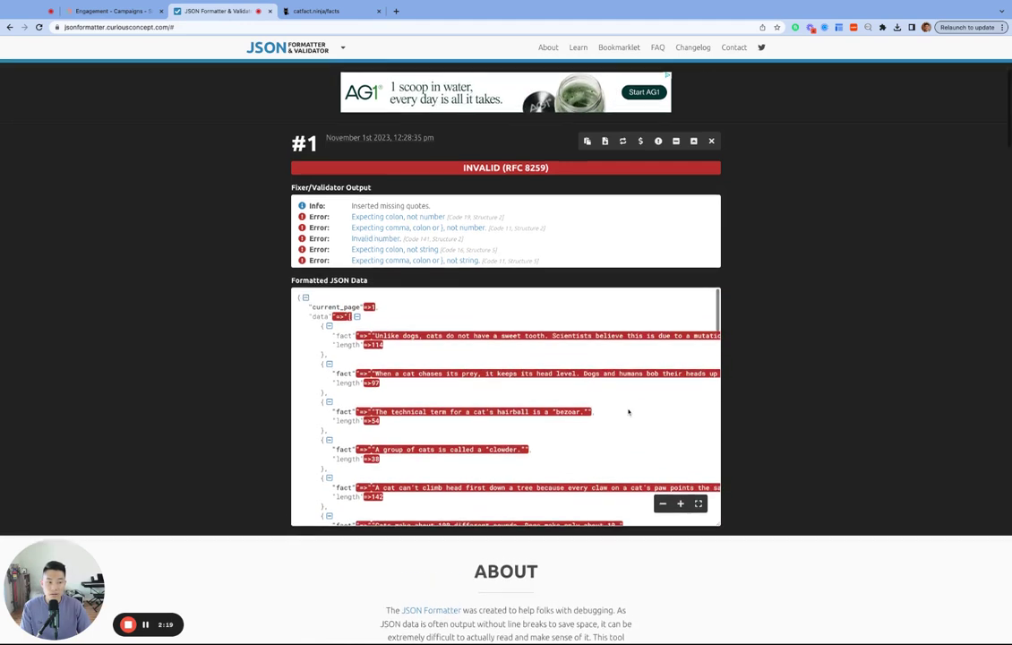
scroll(794, 352, "down", 1)
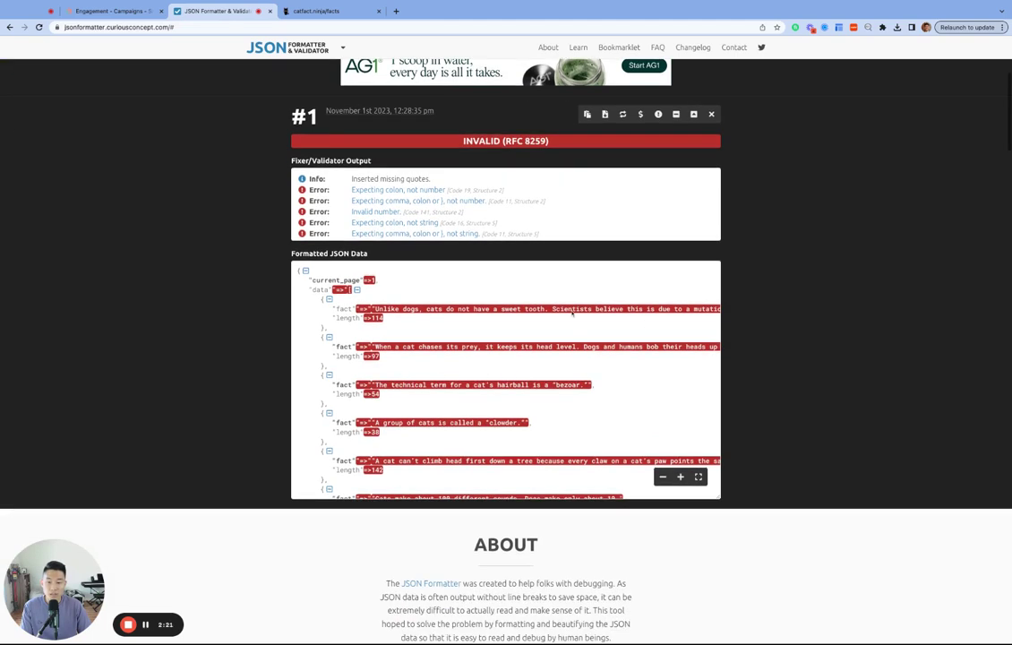
left_click(355, 290)
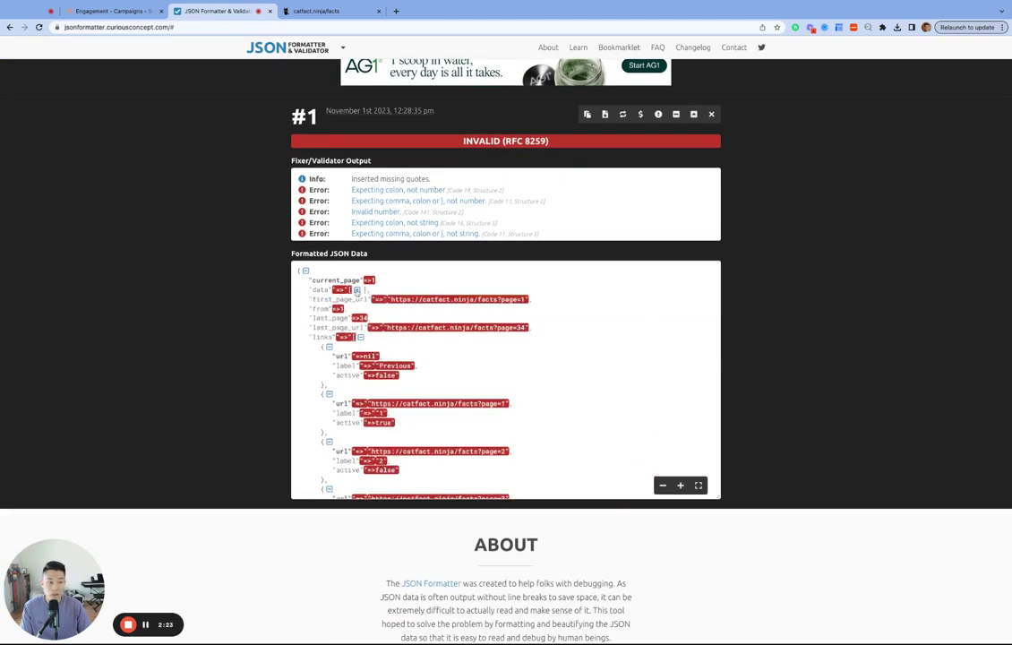
left_click(356, 290)
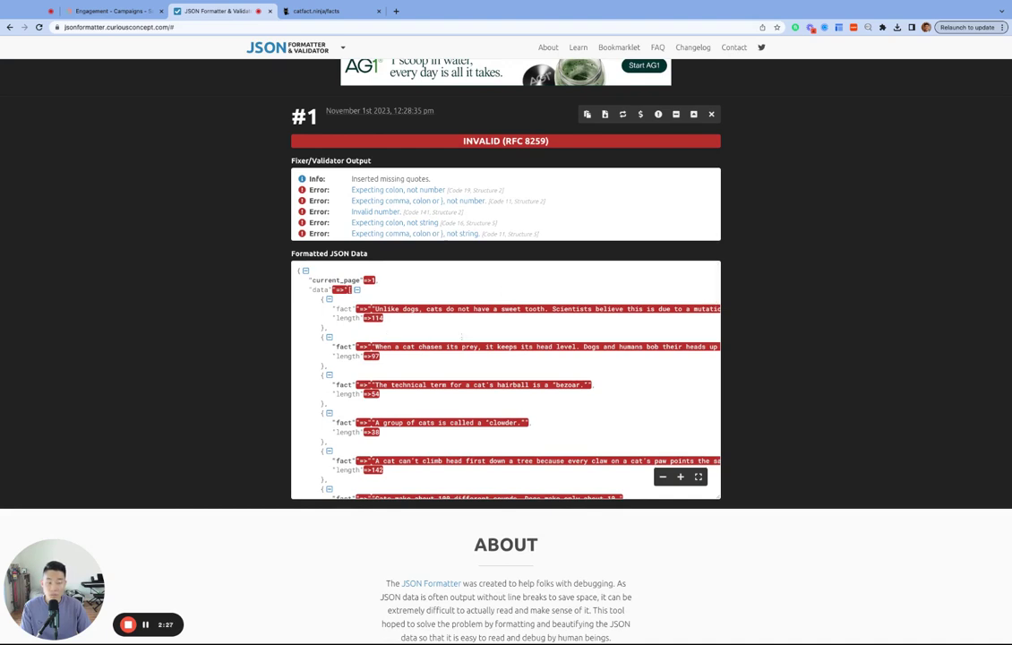
Review the INVALID (RFC 8259) result against the catfact.ninja/facts page, ending on that page
left_click(325, 10)
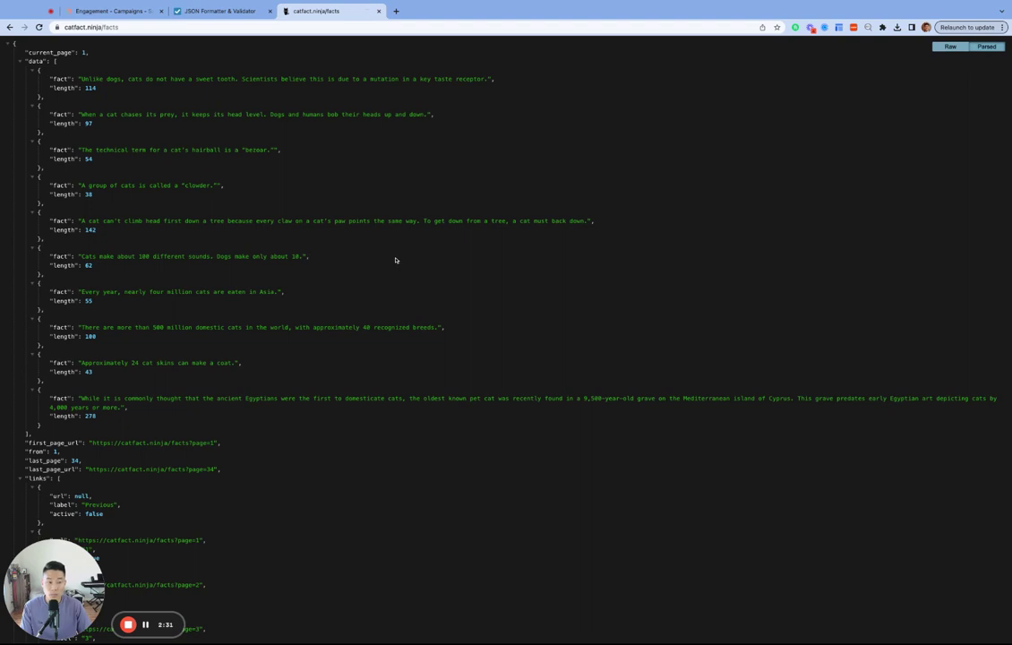
key("ctrl+shift+Tab")
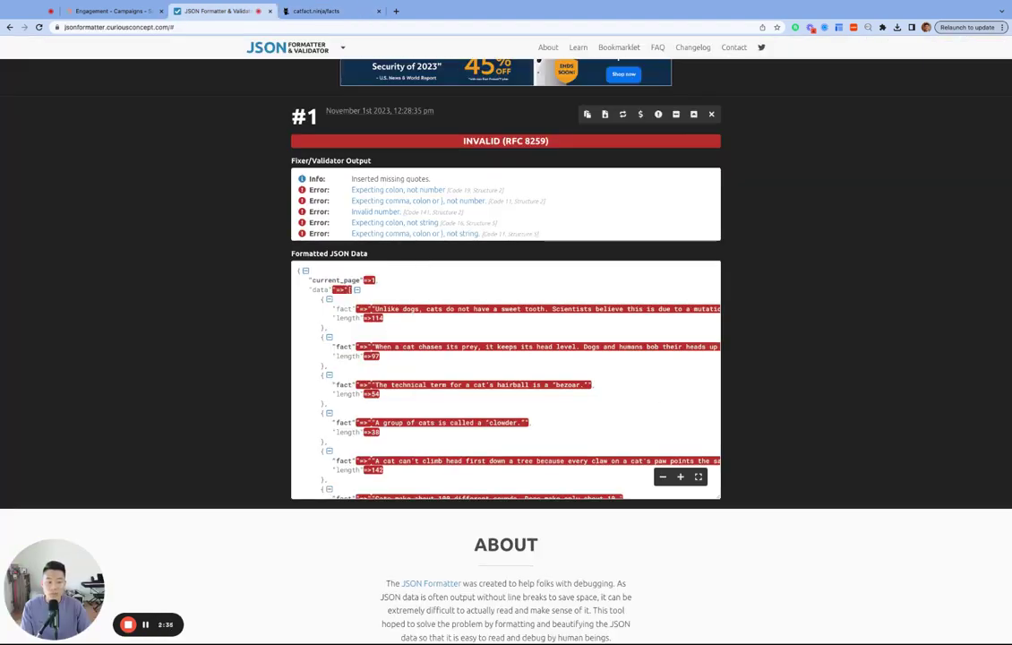
scroll(627, 385, "down", 1)
scroll(627, 385, "up", 1)
left_click_drag(721, 501, 718, 501)
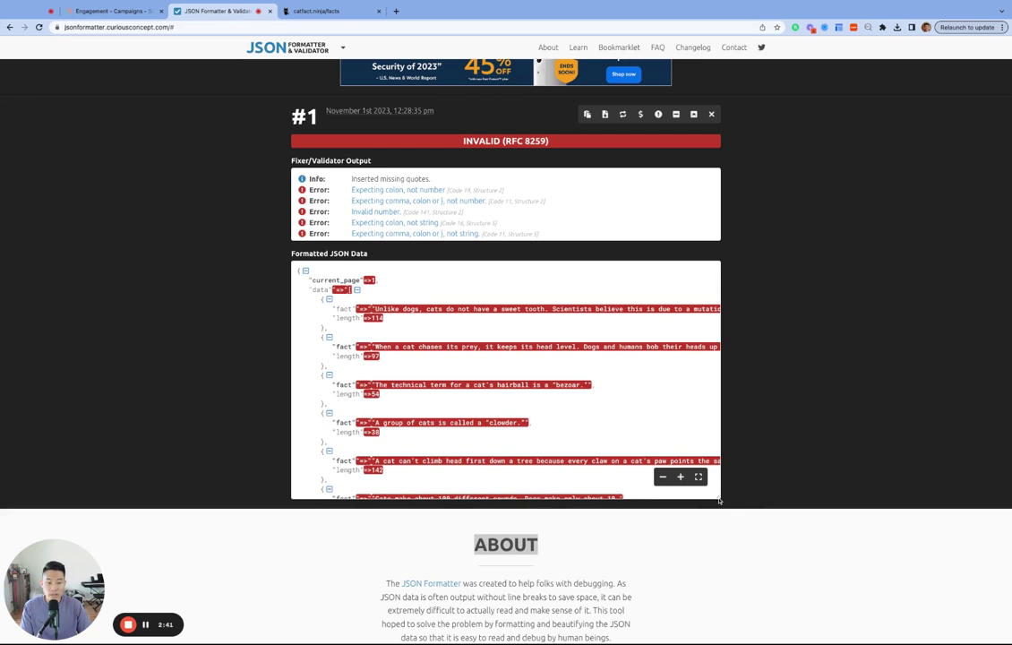
left_click(565, 350)
scroll(565, 350, "down", 15)
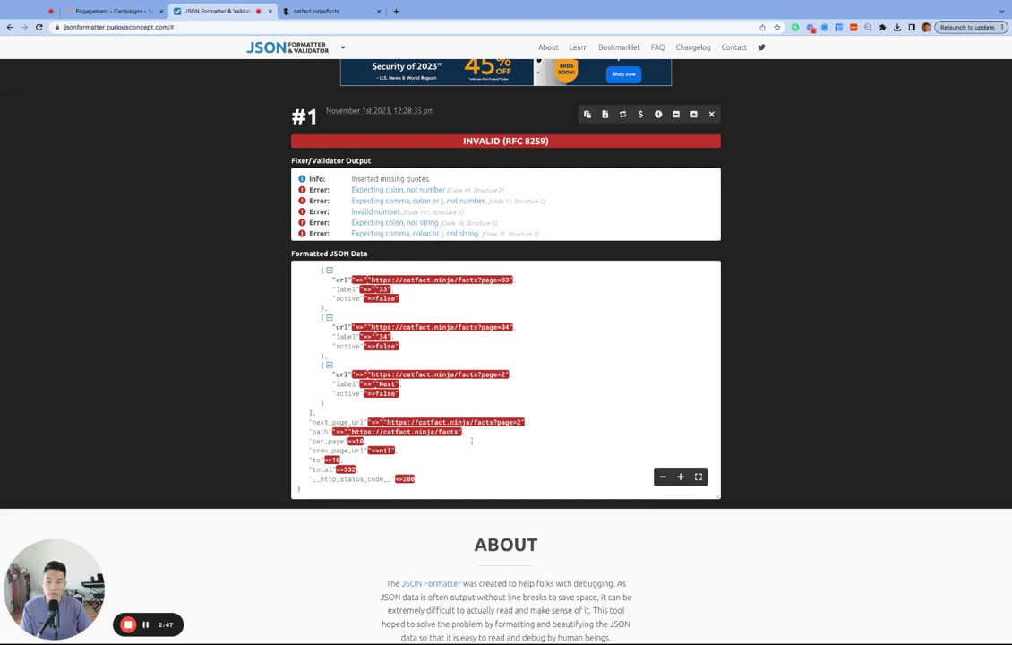
key("ctrl+Tab")
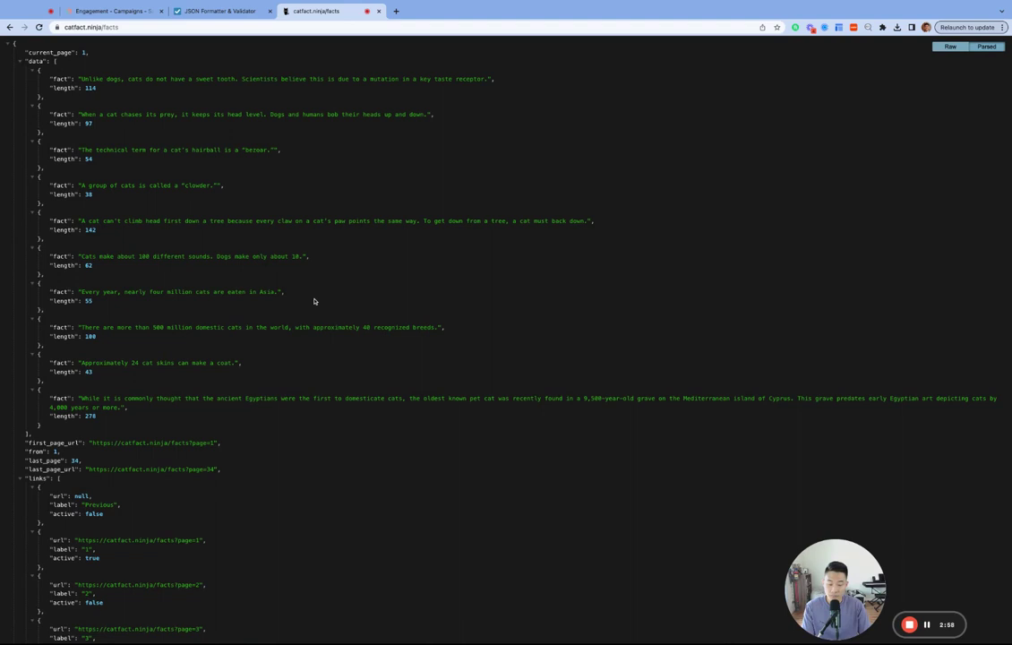
Collapse the links list in the catfact.ninja/facts JSON, keeping the ten data facts expanded
left_click(21, 62)
left_click(20, 106)
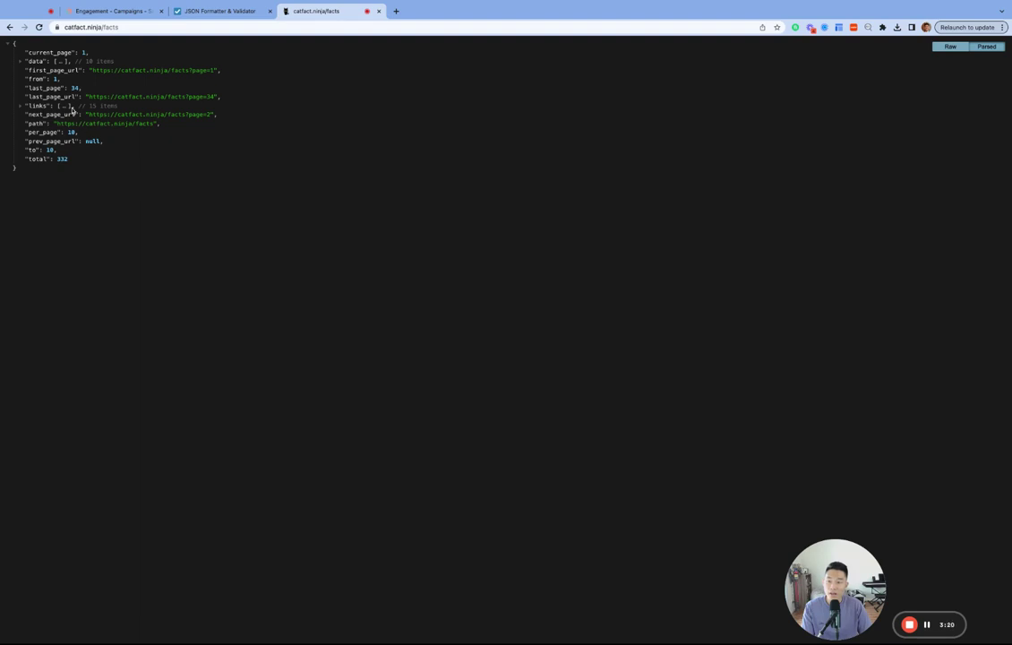
left_click(21, 62)
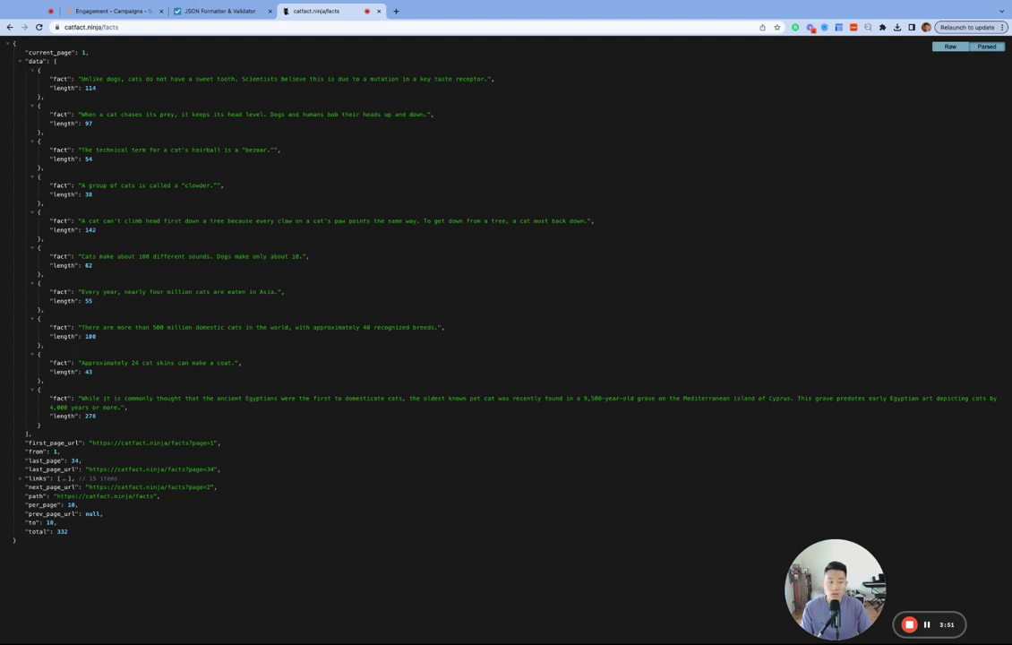
Examine the first fact object and the data array, mark the data key, then go to Braze
left_click(33, 70)
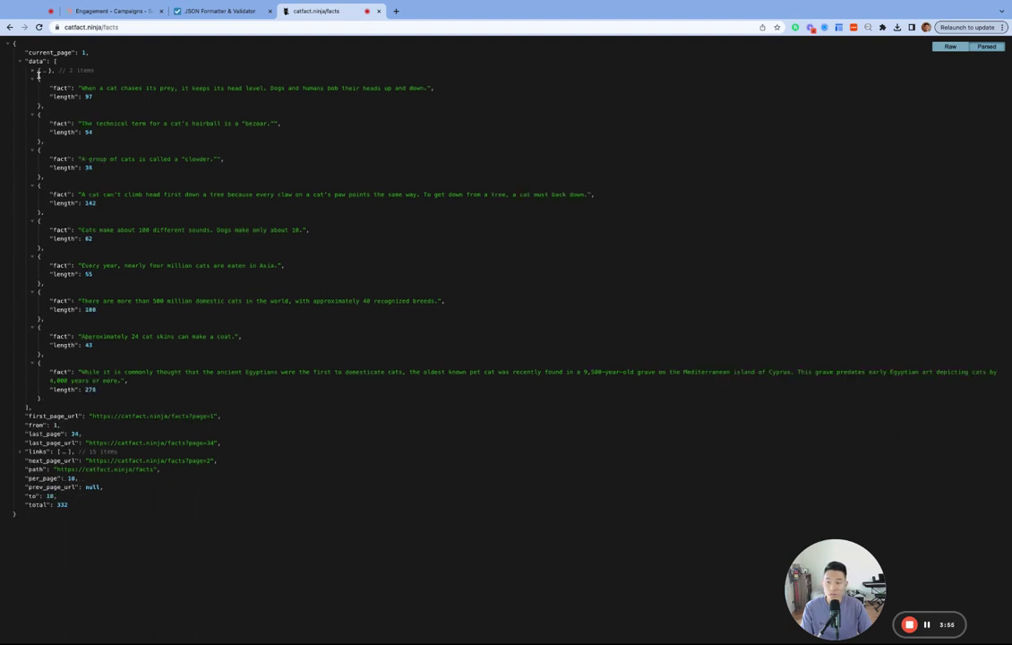
left_click(33, 70)
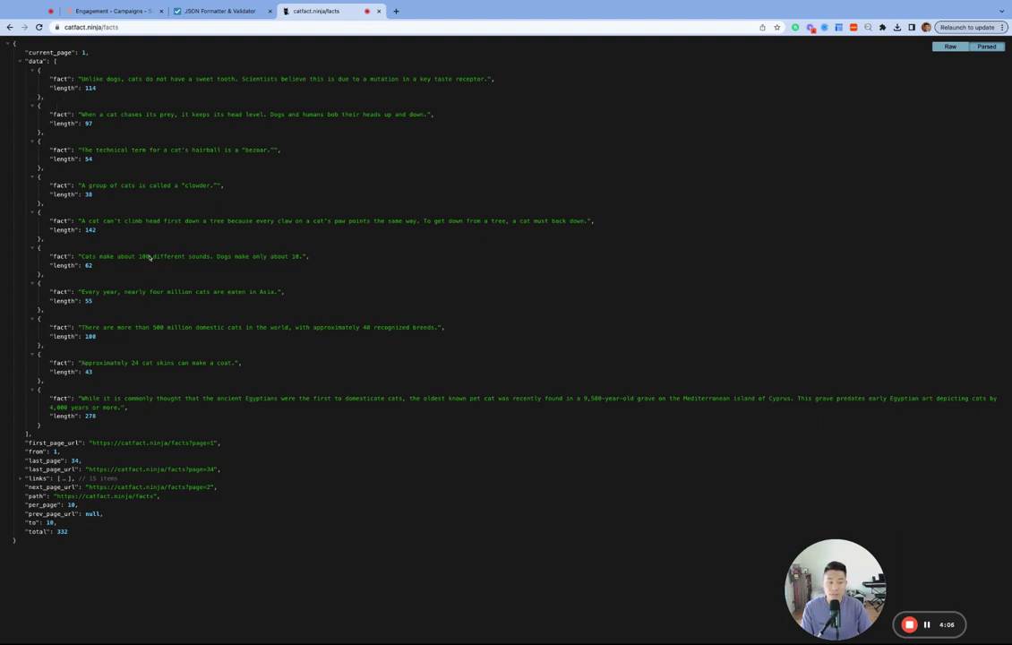
left_click(20, 60)
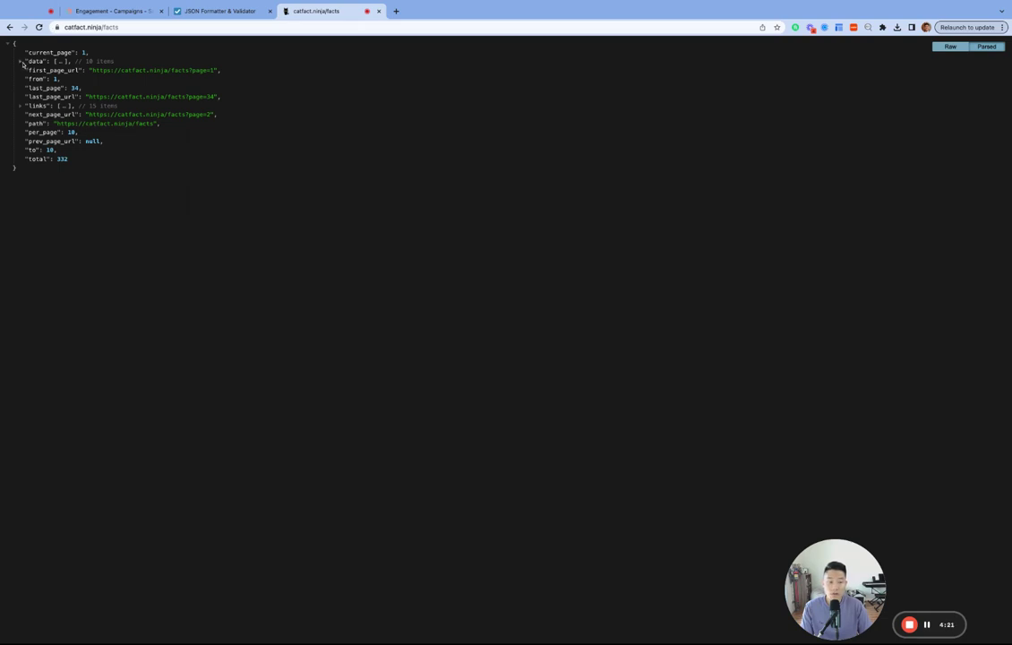
left_click(21, 60)
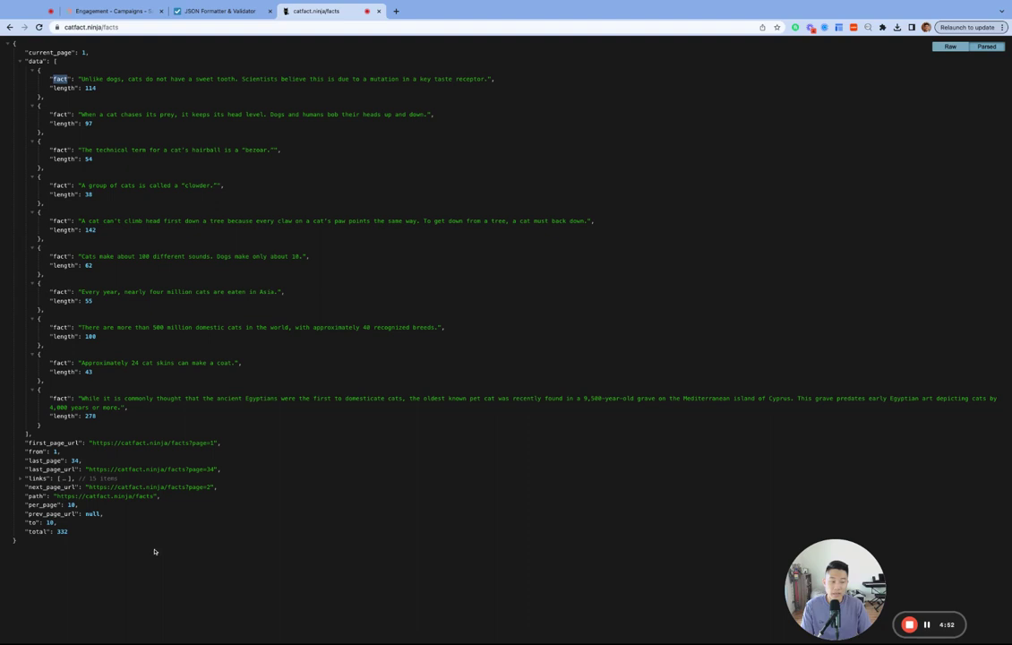
double_click(36, 60)
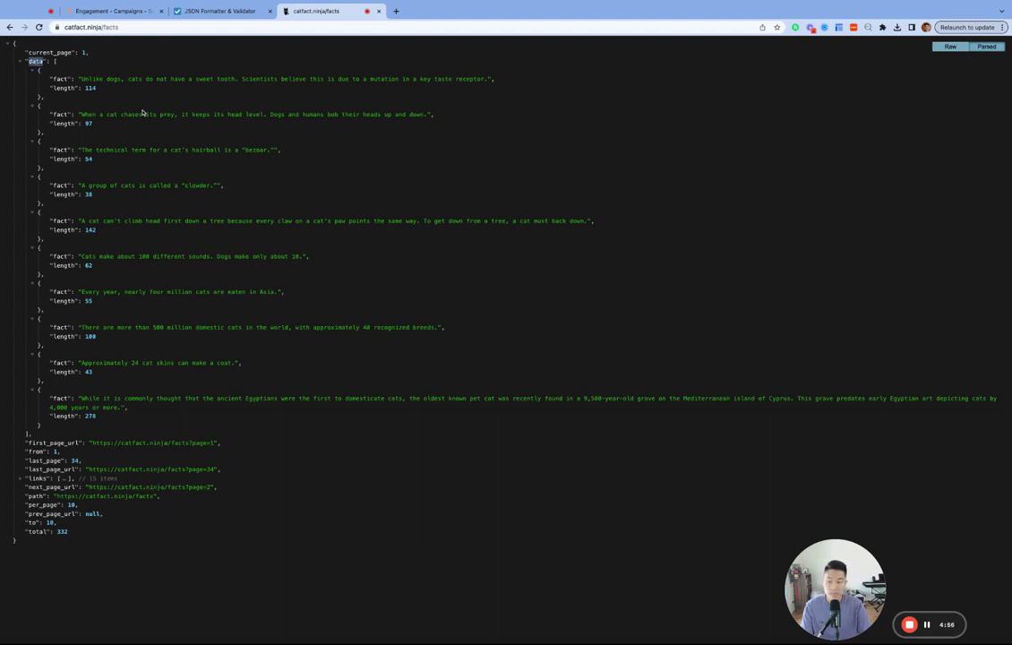
left_click(107, 10)
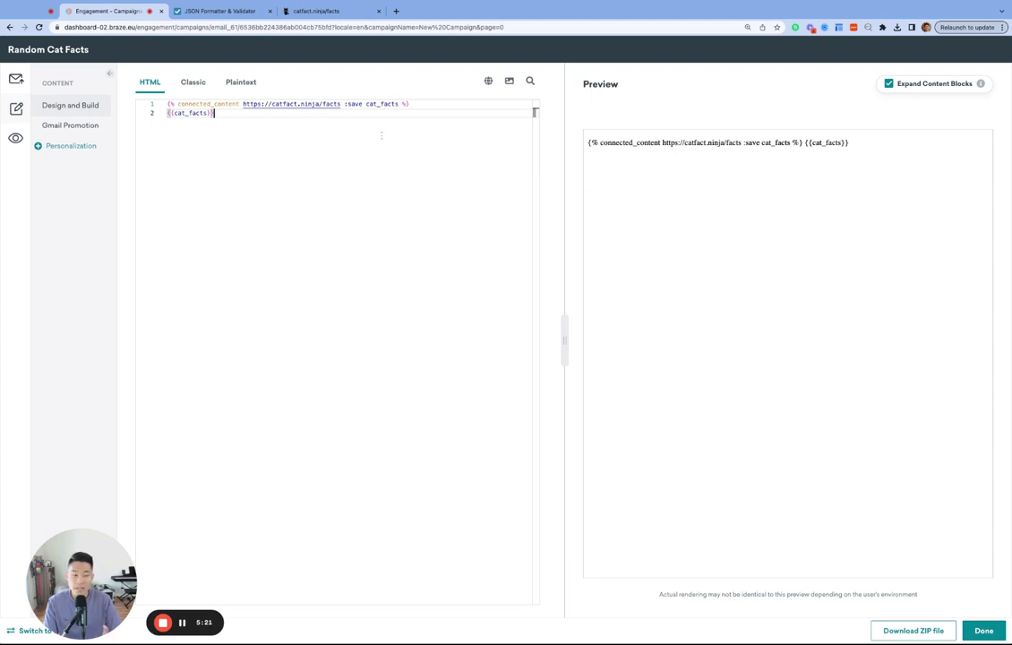
Change the output tag to {{cat_facts.data}} and preview the ten fact/length entries
left_click(207, 113)
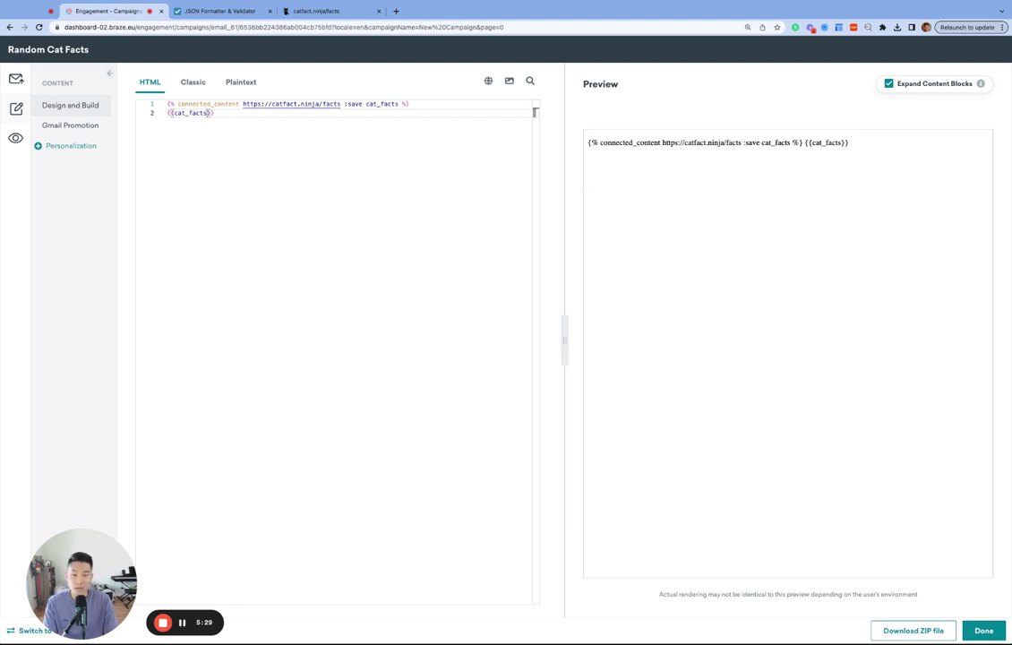
type(".data")
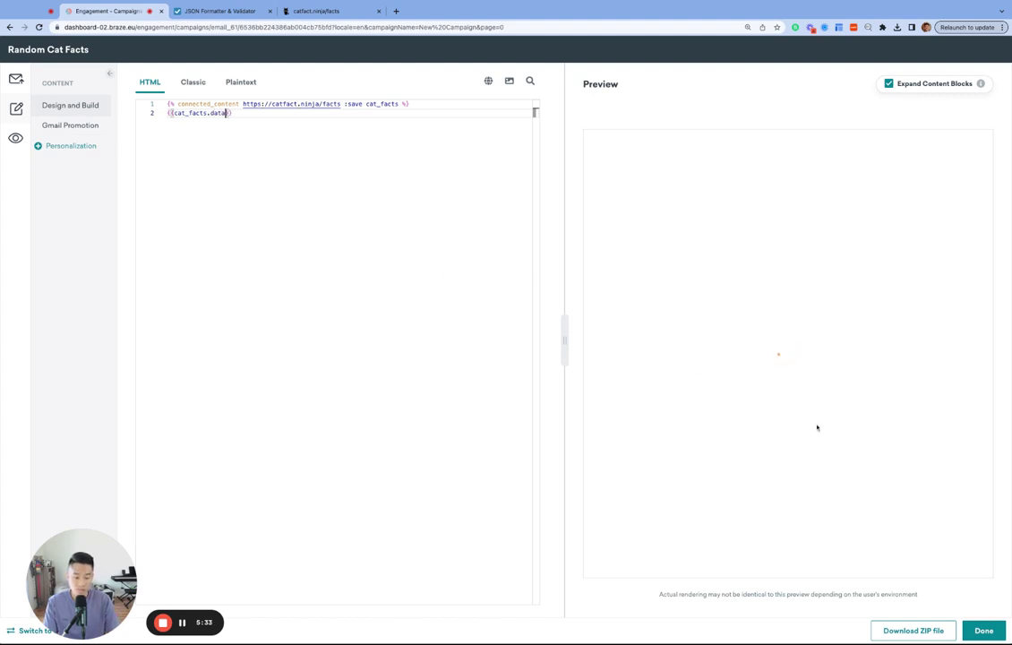
key("End")
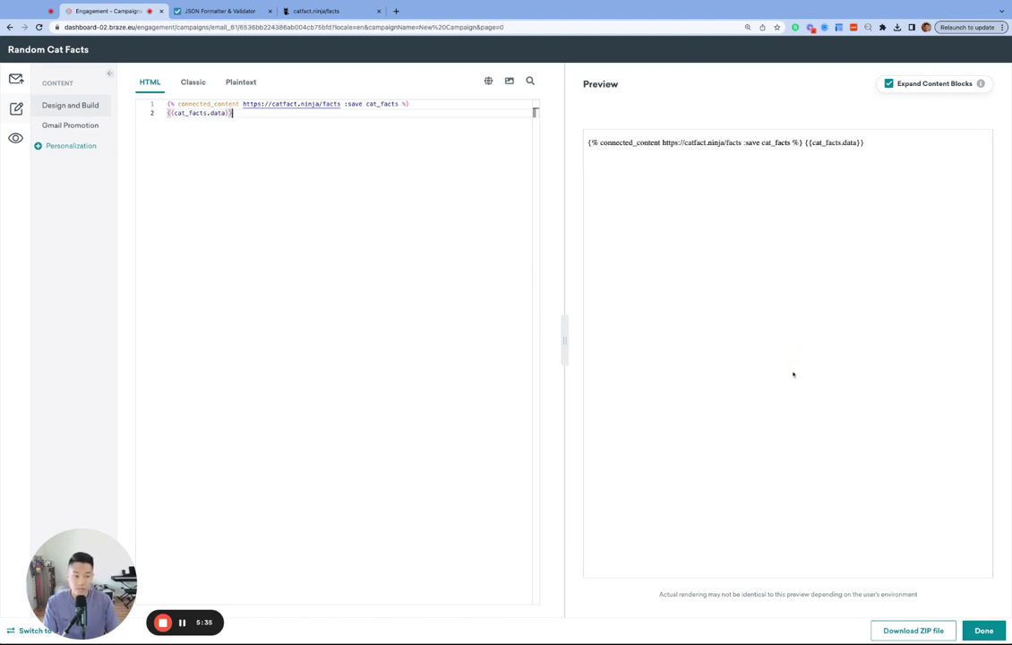
left_click(15, 138)
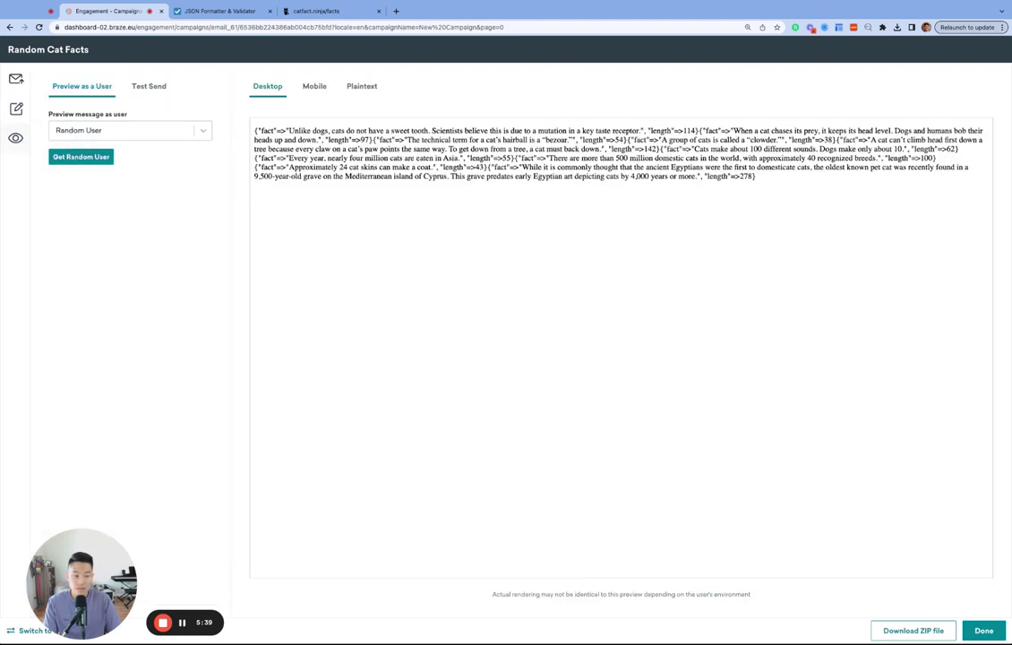
left_click(782, 180)
key("shift+Up")
key("shift+Up")
key("shift+Up")
key("shift+Up")
key("shift+Up")
key("shift+Up")
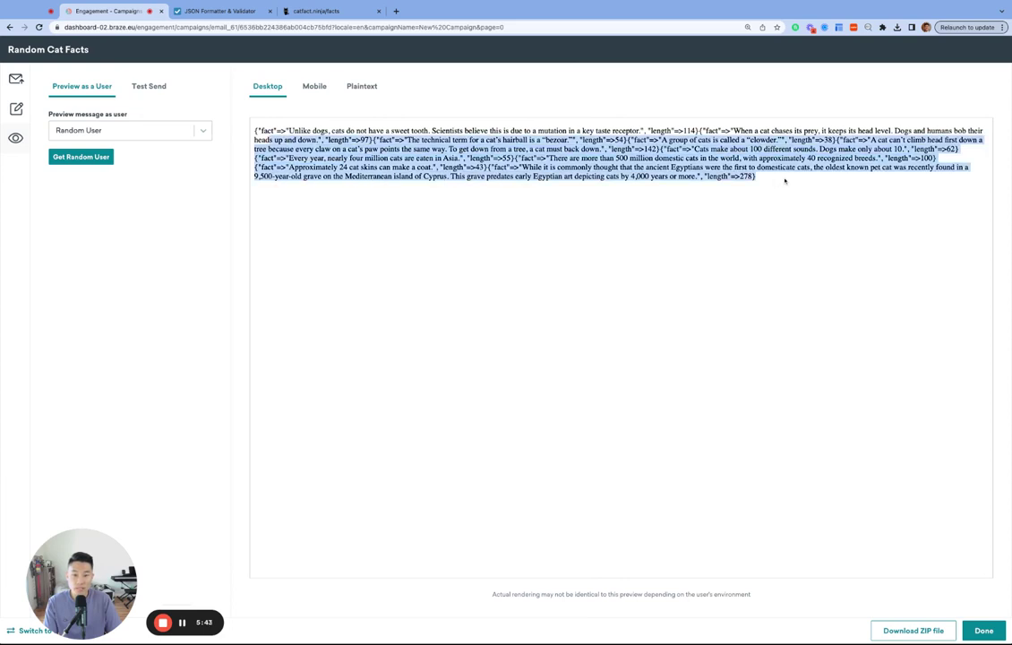
left_click(368, 171)
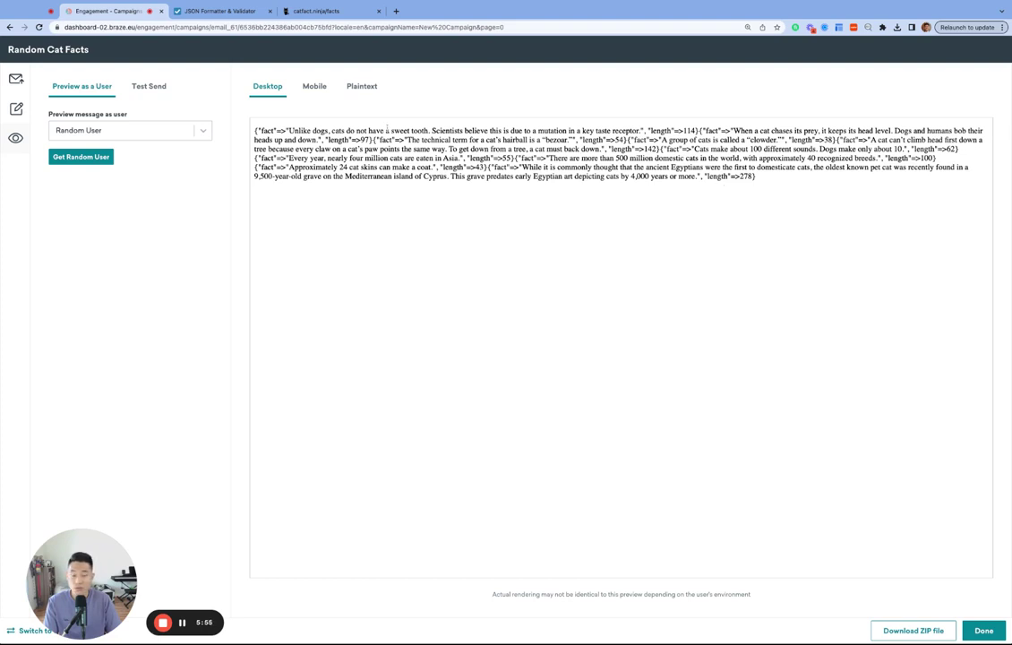
left_click_drag(256, 131, 289, 131)
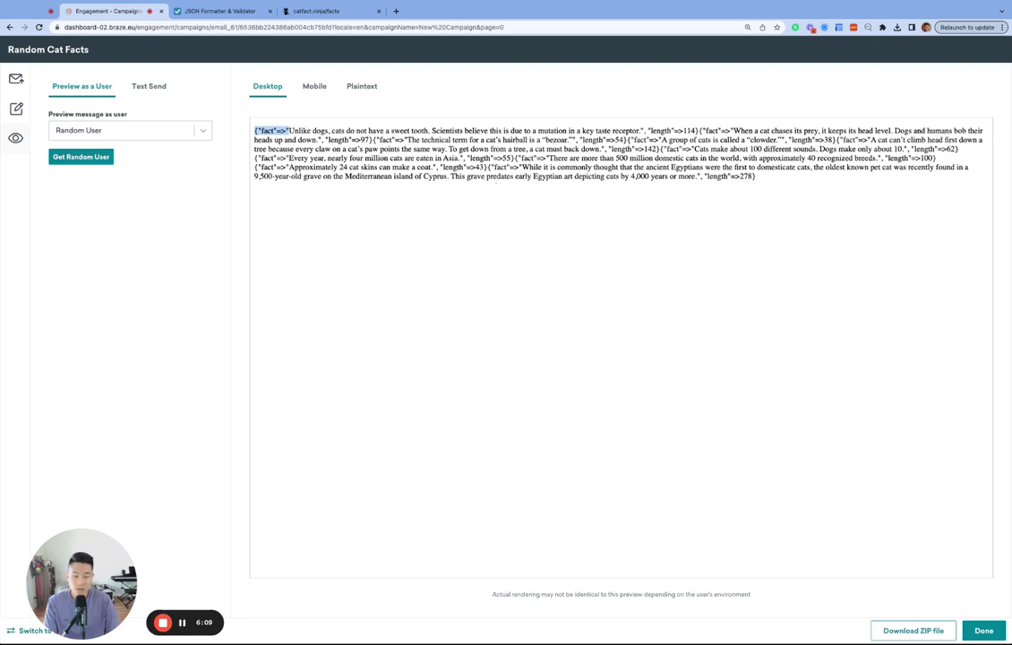
left_click(688, 339)
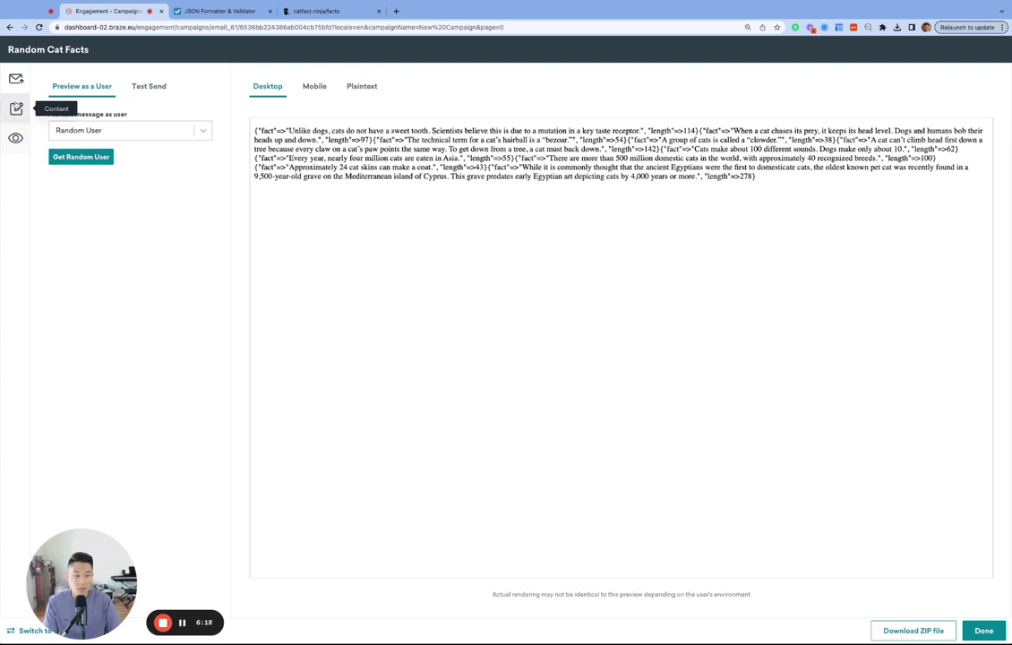
In the HTML code, insert [0] after data on line 2
left_click(16, 108)
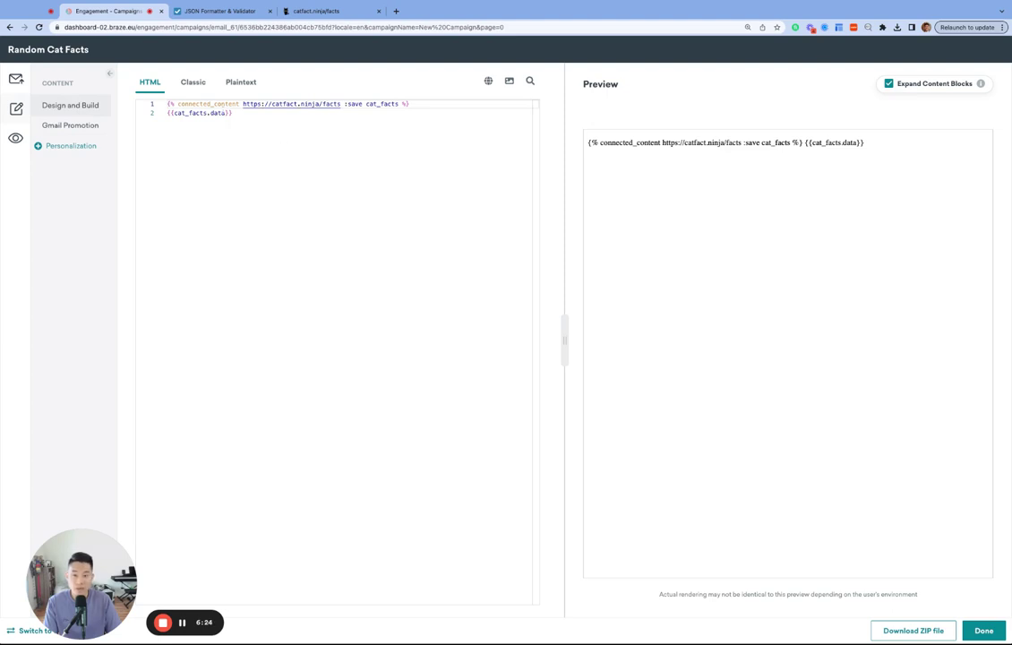
left_click(278, 200)
type("[0]")
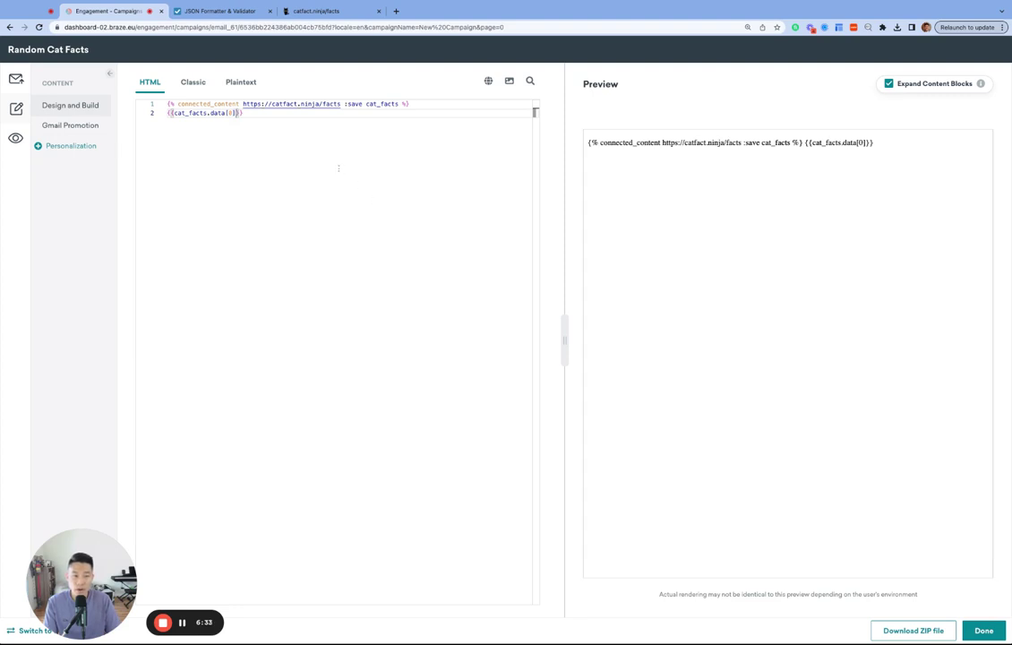
left_click(243, 113)
left_click(173, 113)
left_click(244, 127)
key("Up")
key("Home")
Check the {{cat_facts.data[0]}} line and preview the first fact with length 114
left_click(256, 123)
key("super+shift+Left")
key("Right")
key("Left")
key("Left")
left_click(258, 127)
double_click(218, 113)
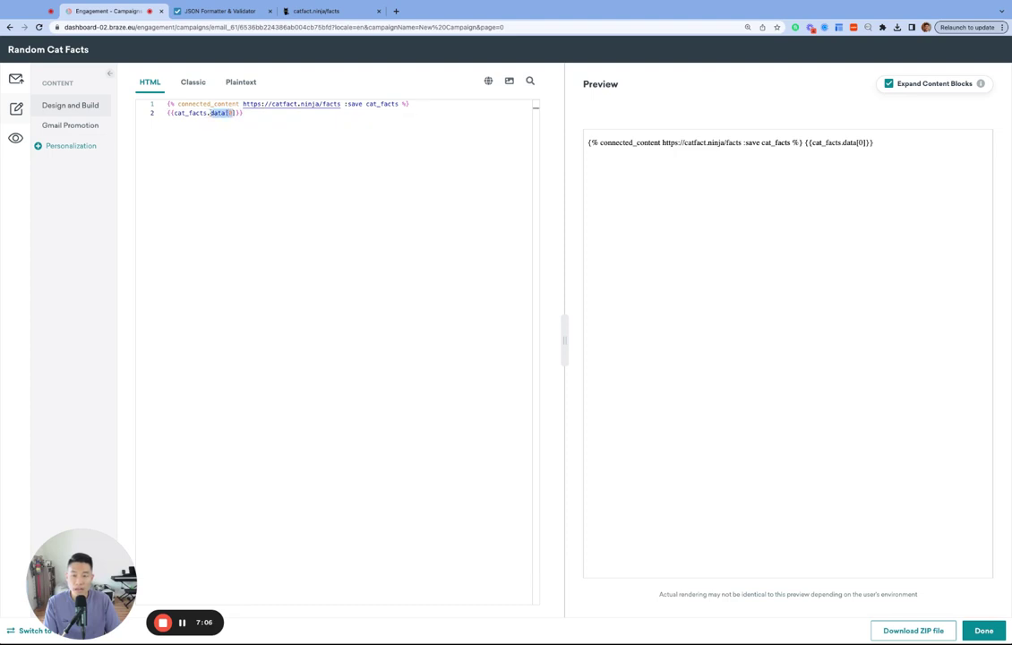
left_click(269, 166)
left_click(19, 144)
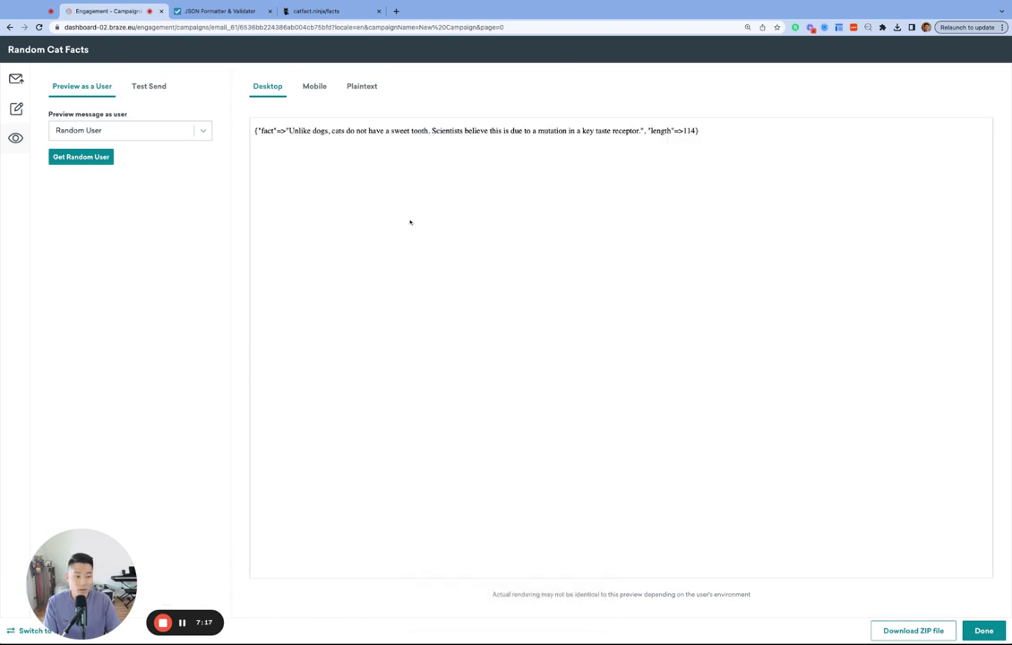
triple_click(371, 130)
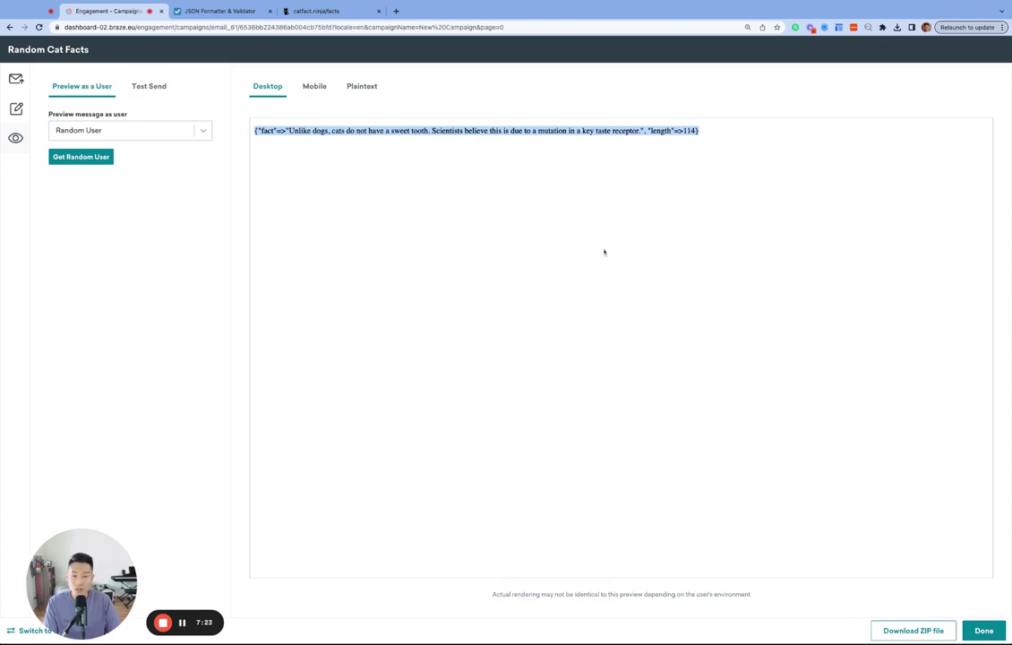
left_click(291, 131)
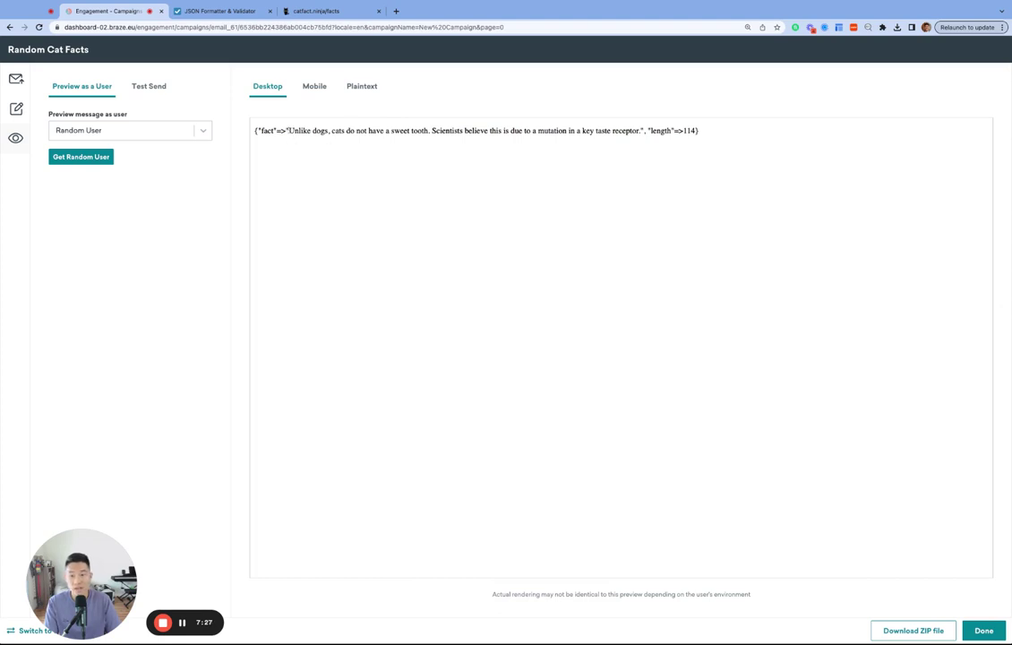
left_click_drag(287, 131, 642, 131)
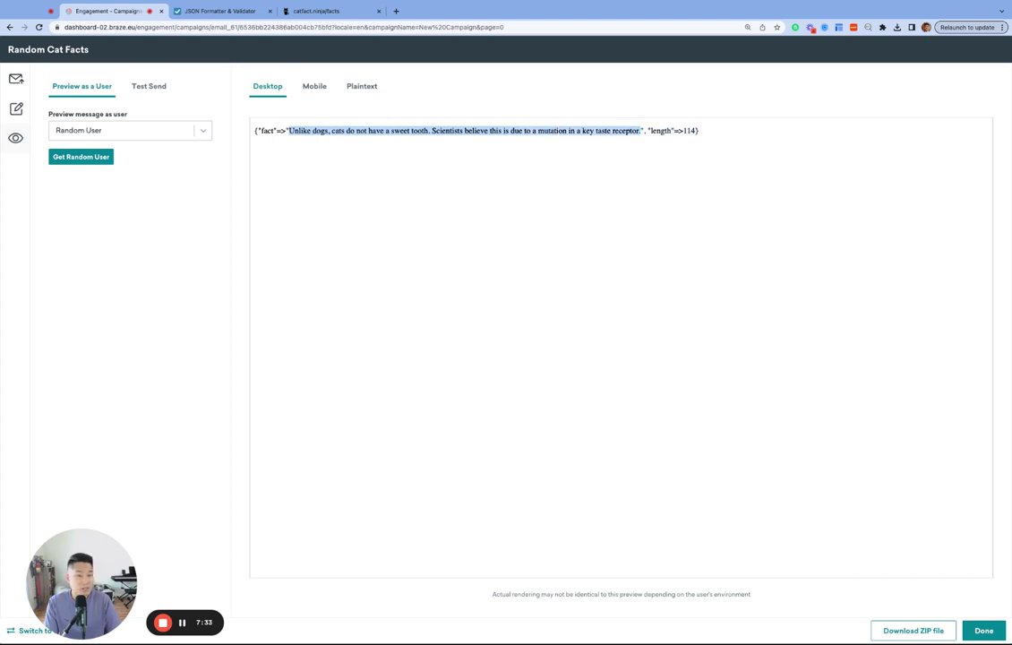
left_click(663, 217)
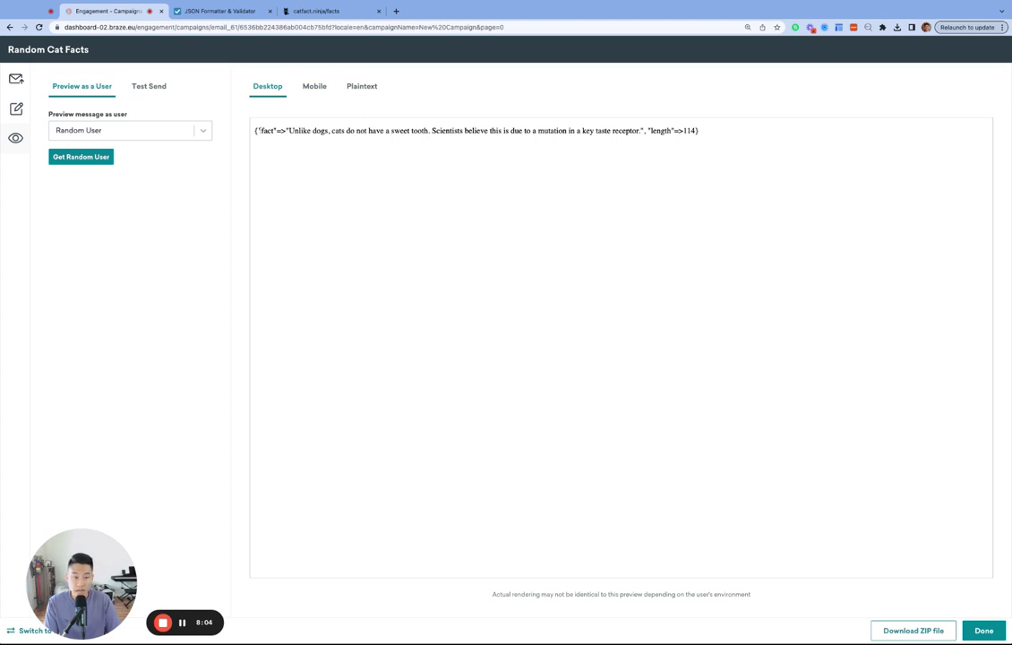
left_click_drag(260, 131, 413, 131)
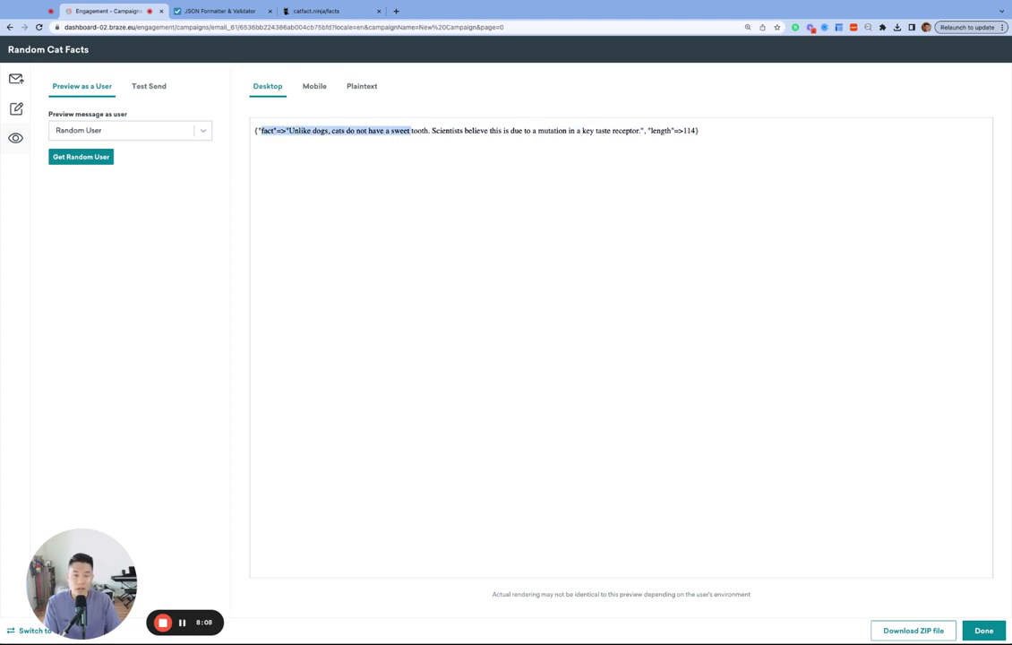
left_click(578, 163)
double_click(660, 130)
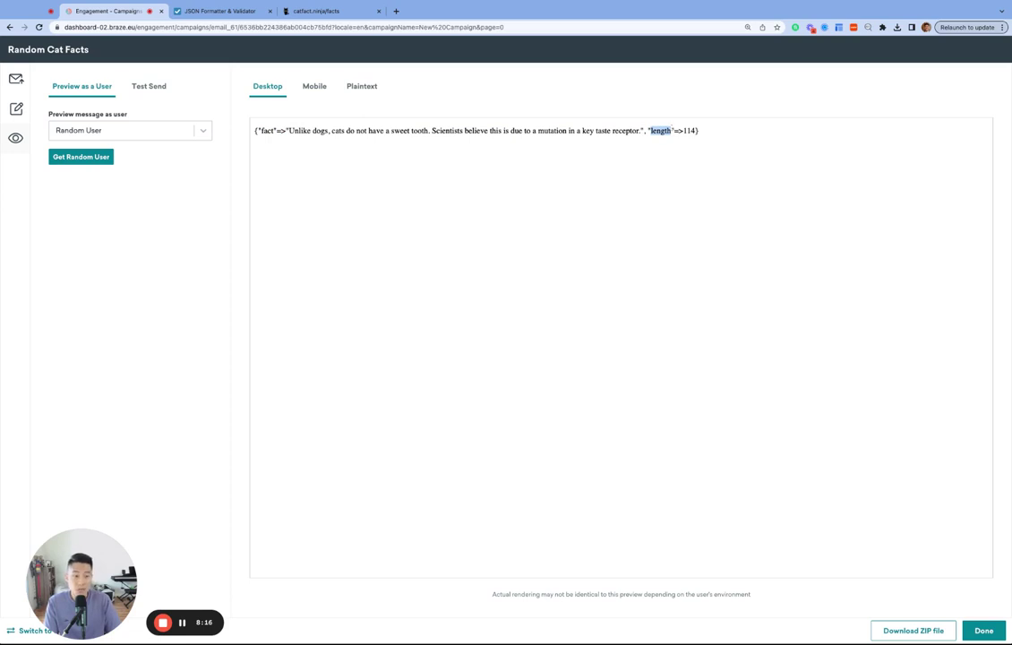
Append .fact to make {{cat_facts.data[0].fact}} and preview the plain fact sentence
left_click(520, 386)
left_click(16, 111)
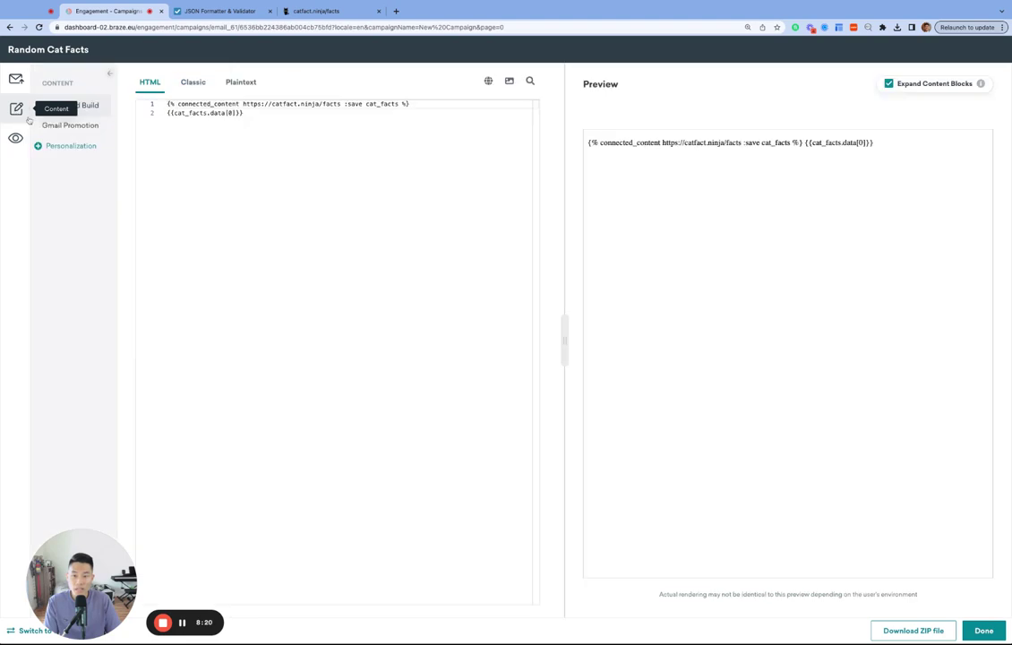
left_click(273, 138)
key("Left")
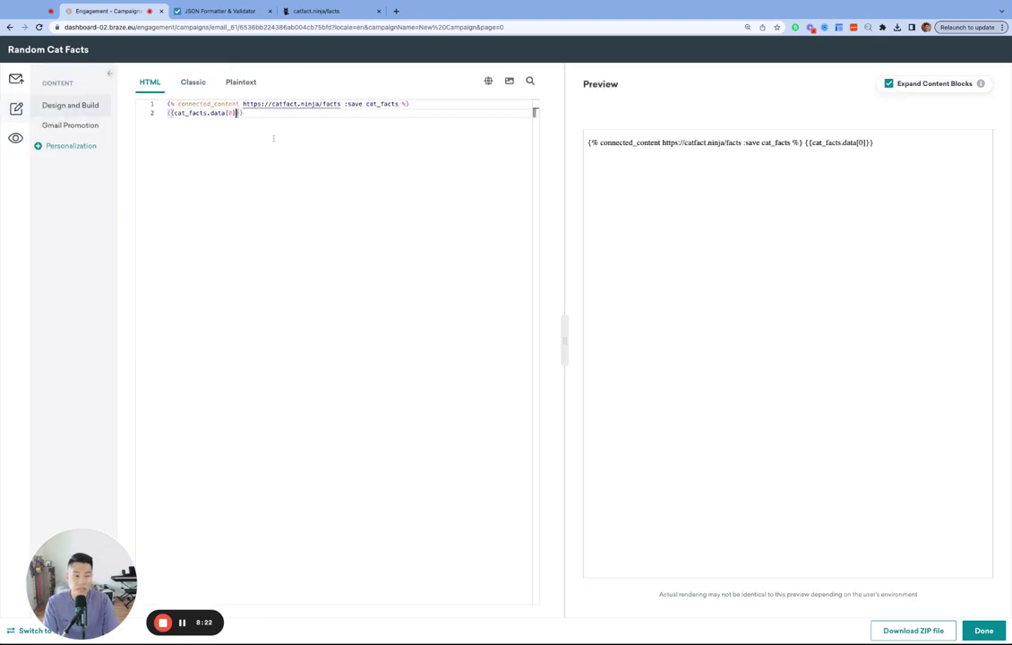
type(".fact")
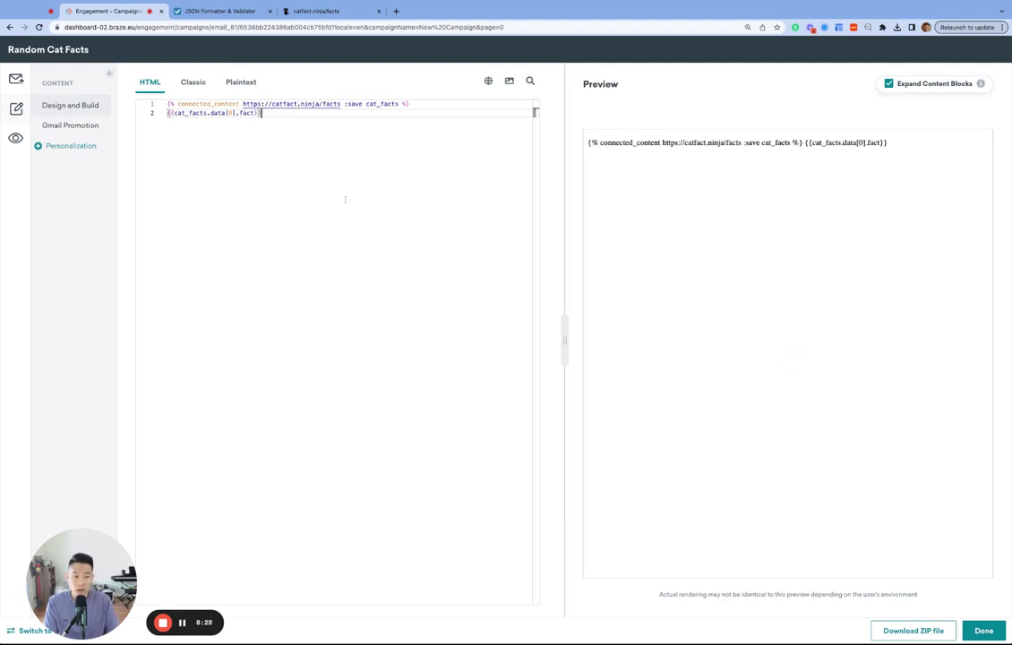
left_click(15, 146)
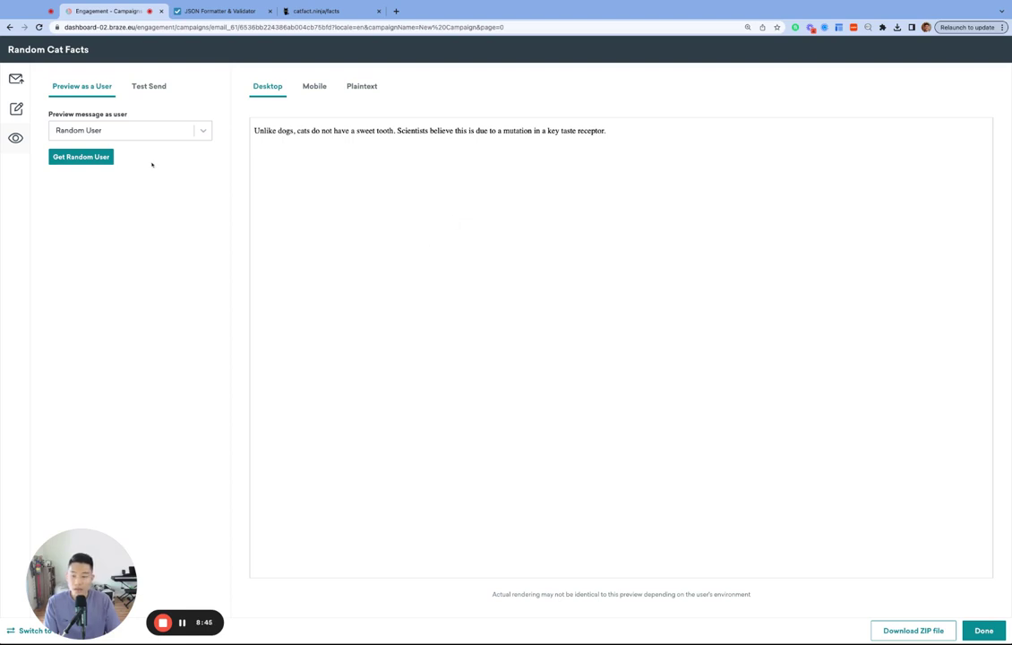
Change the output tag to {{cat_facts.data[1].fact}} and preview the head-level cat fact
left_click(23, 111)
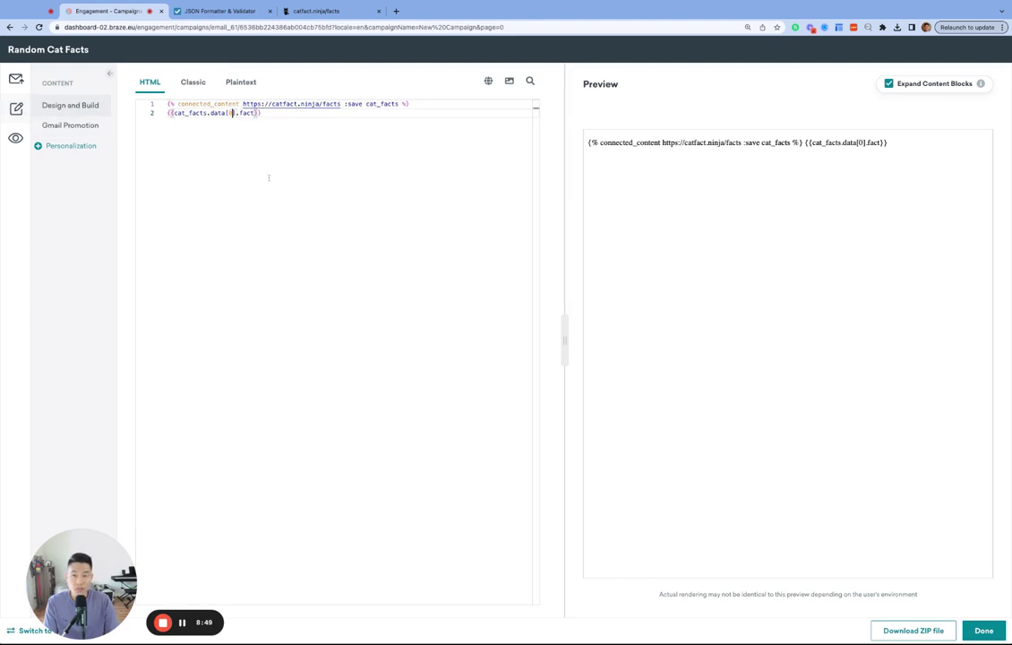
type("1")
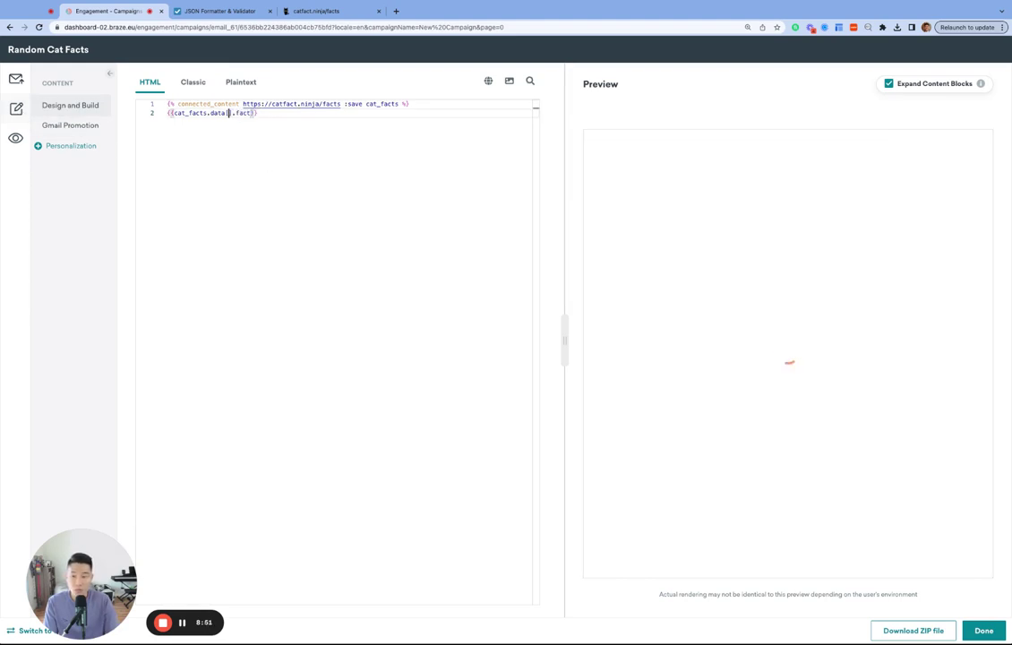
left_click(17, 138)
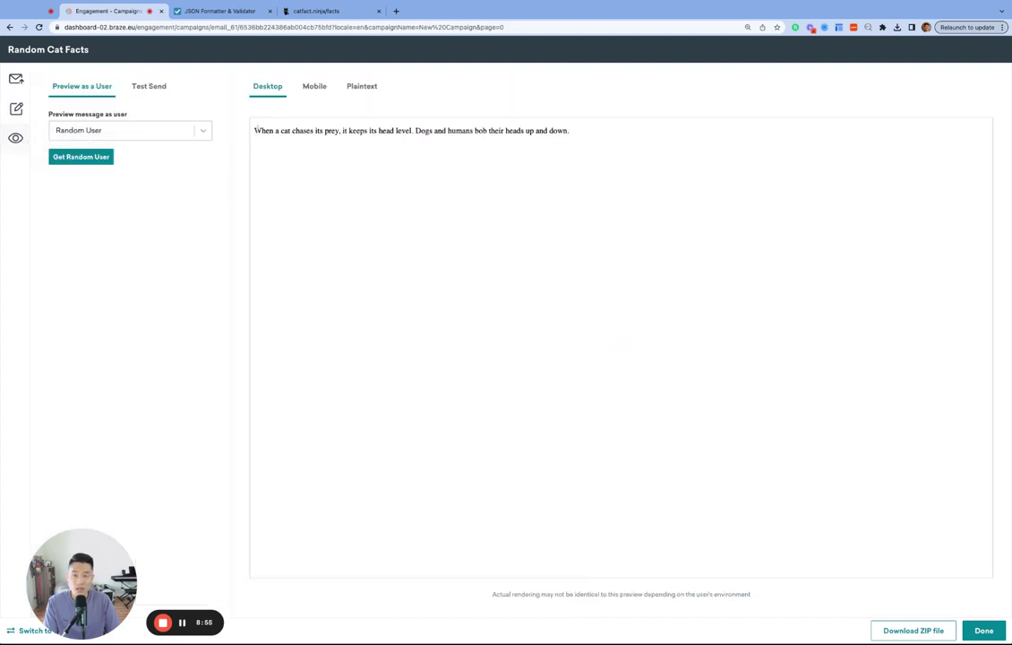
left_click_drag(255, 130, 569, 131)
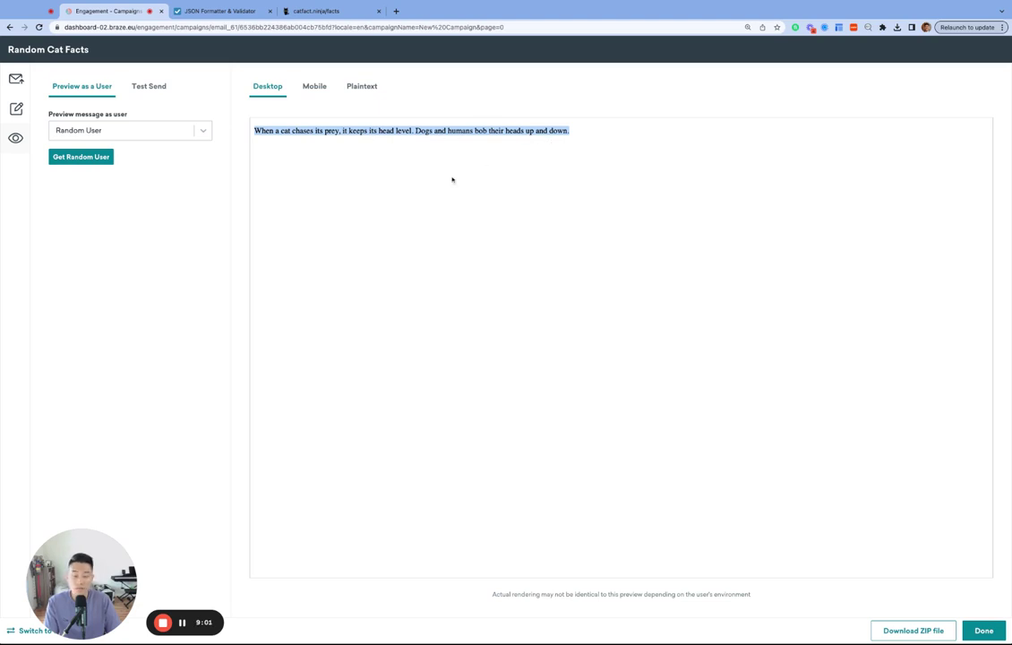
left_click(17, 108)
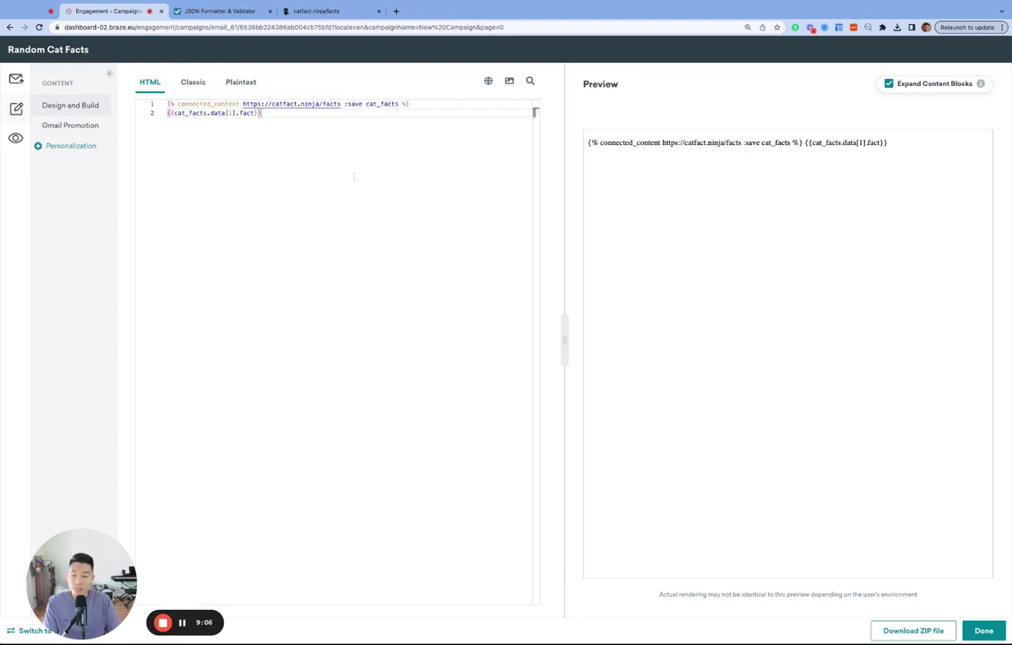
left_click(228, 113)
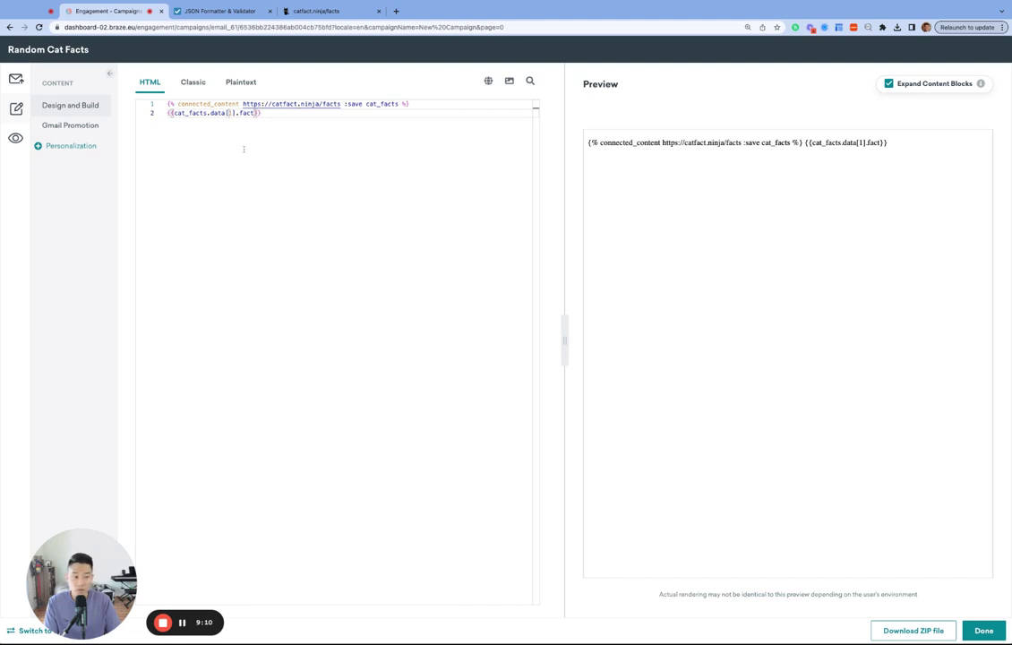